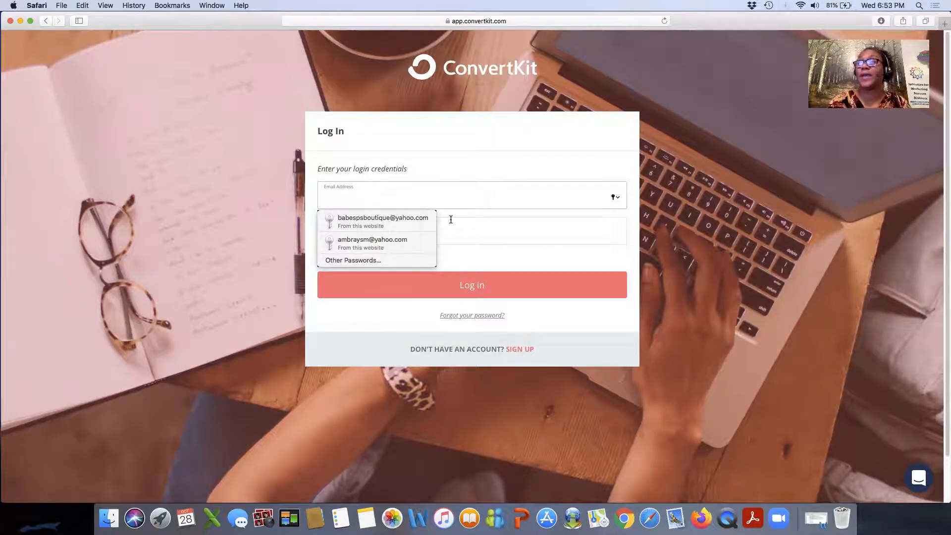
Sign in with the saved autofill credentials and go to Landing Pages & Forms.
{"action": "left_click", "coordinate": [364, 221]}
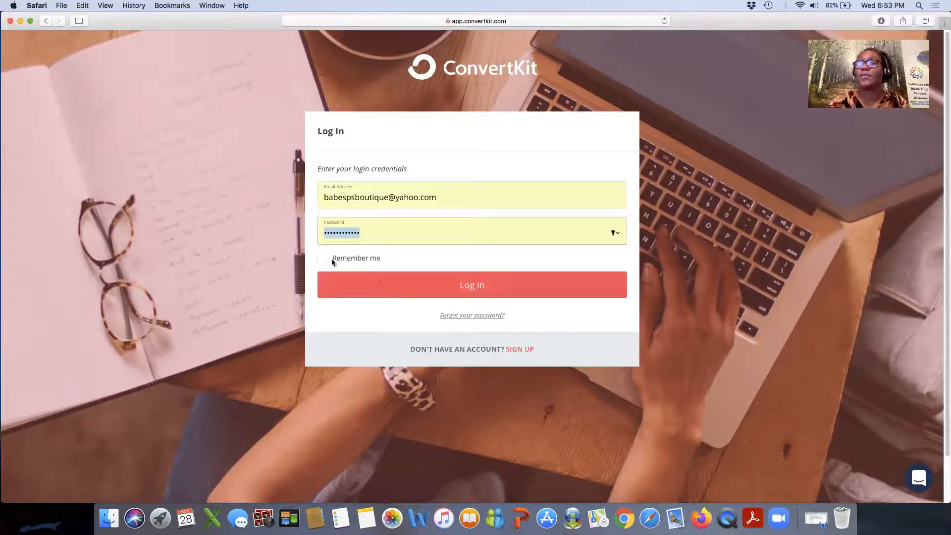
{"action": "left_click", "coordinate": [411, 294]}
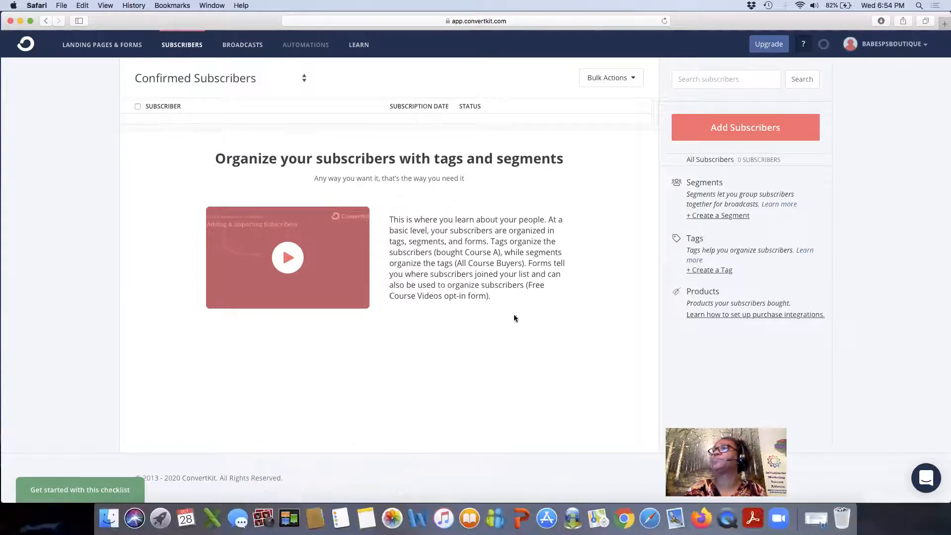
{"action": "left_click", "coordinate": [97, 46]}
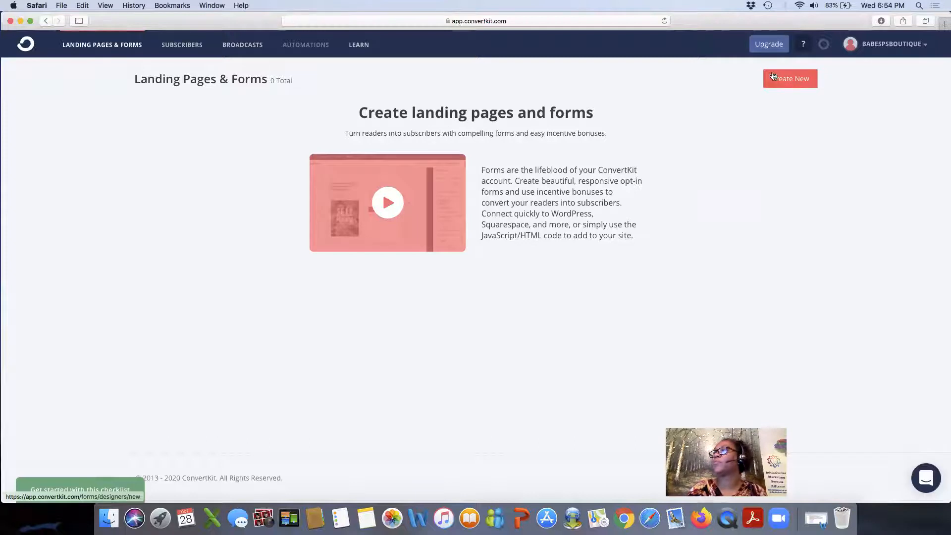
Create a new Landing Page to bring up the template gallery.
{"action": "left_click", "coordinate": [791, 80]}
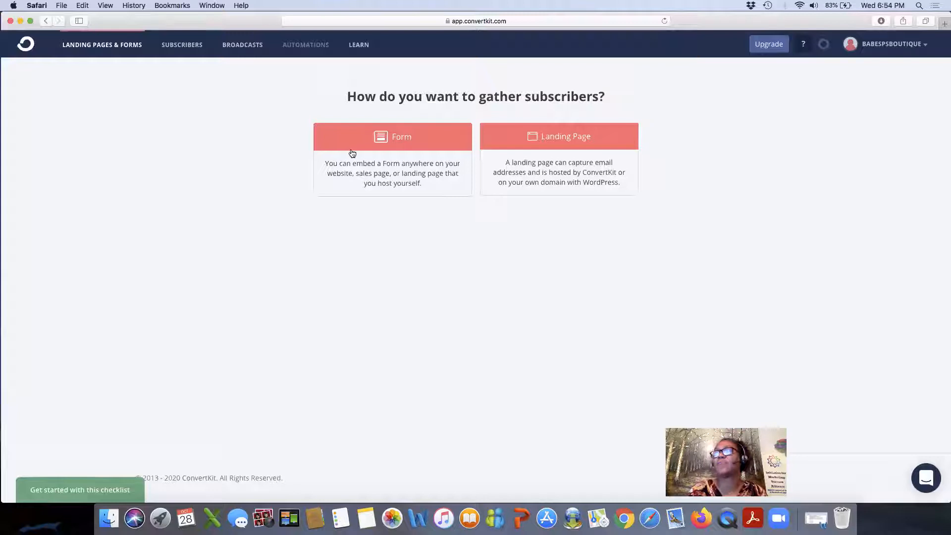
{"action": "left_click", "coordinate": [541, 148]}
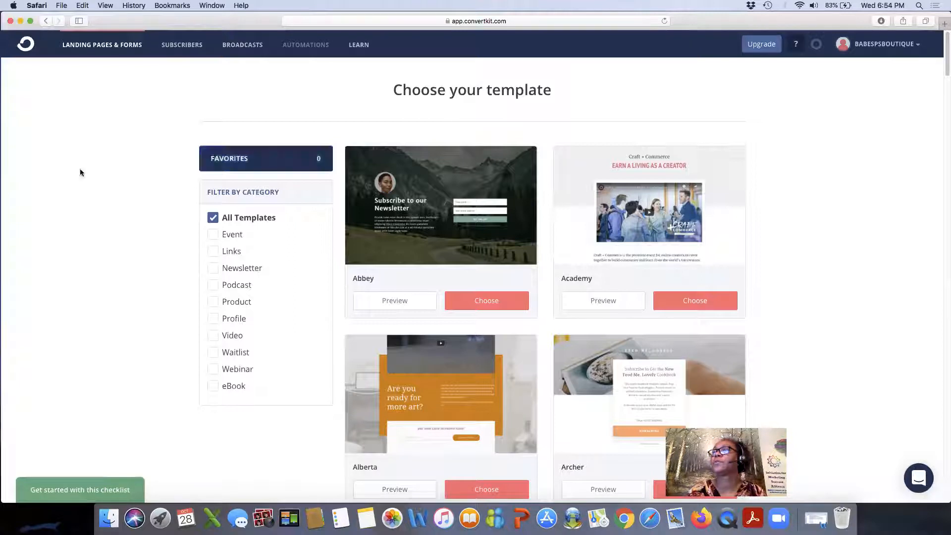
{"action": "scroll", "coordinate": [168, 188], "scroll_direction": "down", "scroll_amount": 2}
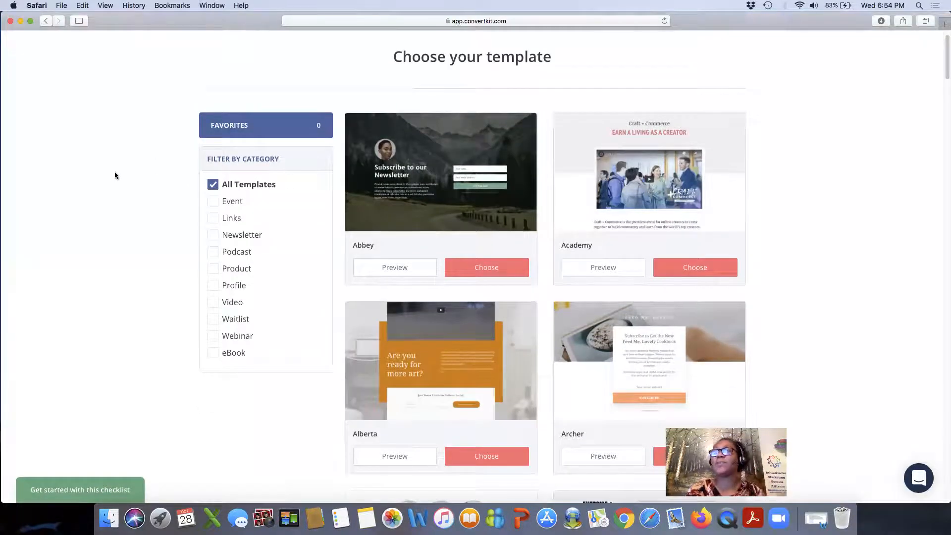
Scroll the template gallery to the Cypress template and open its preview.
{"action": "scroll", "coordinate": [115, 175], "scroll_direction": "down", "scroll_amount": 10}
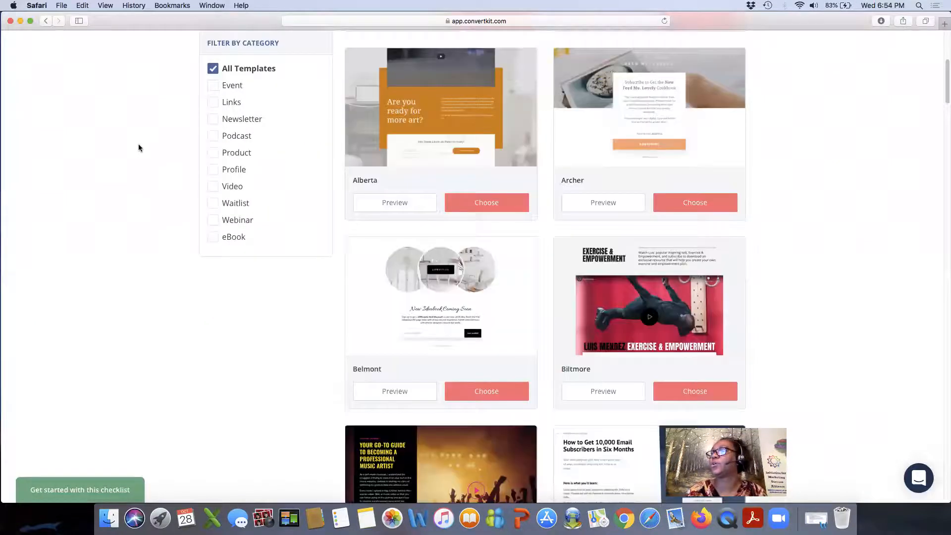
{"action": "scroll", "coordinate": [590, 234], "scroll_direction": "down", "scroll_amount": 6}
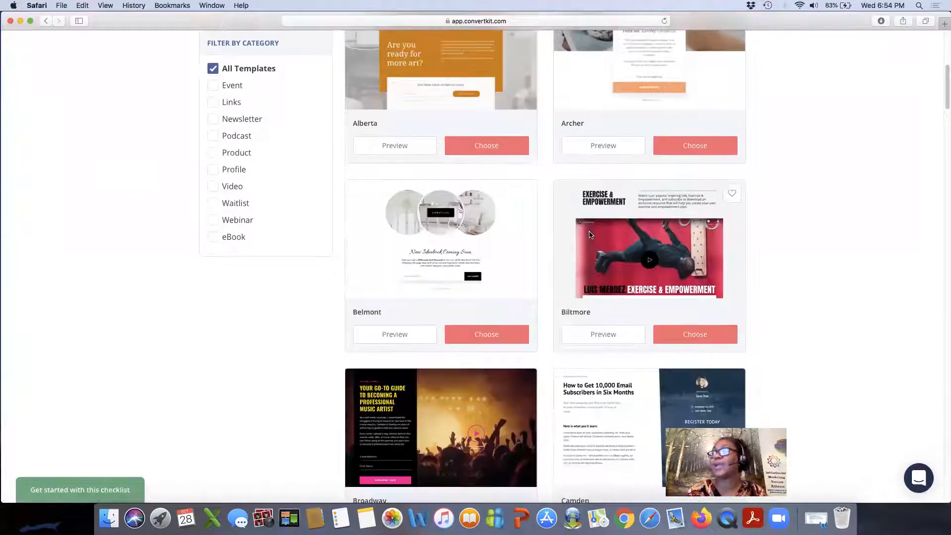
{"action": "scroll", "coordinate": [589, 235], "scroll_direction": "down", "scroll_amount": 1}
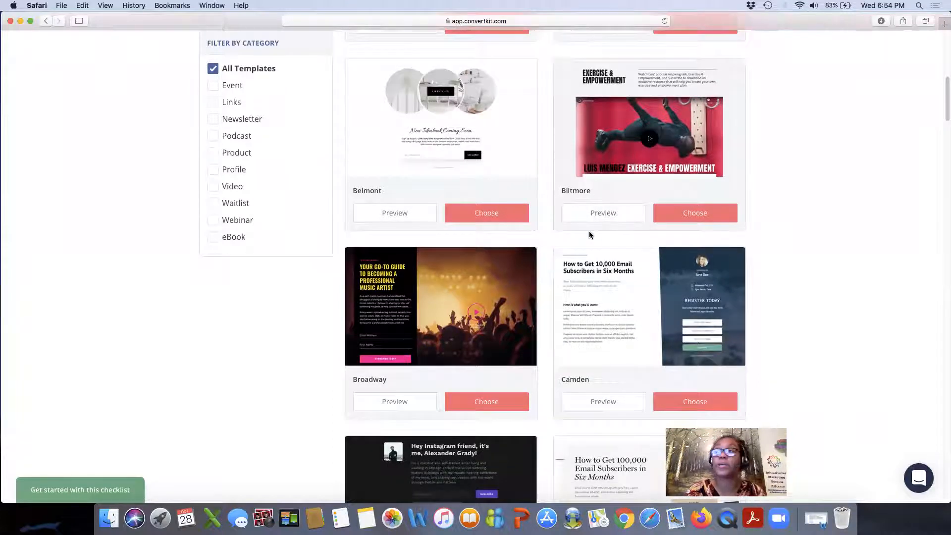
{"action": "scroll", "coordinate": [590, 235], "scroll_direction": "down", "scroll_amount": 2}
{"action": "scroll", "coordinate": [589, 234], "scroll_direction": "down", "scroll_amount": 1}
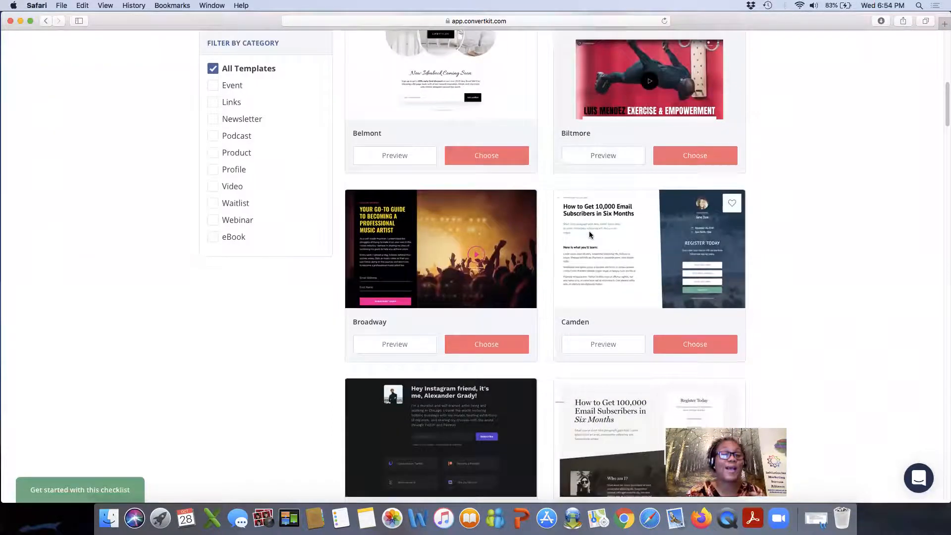
{"action": "scroll", "coordinate": [590, 234], "scroll_direction": "down", "scroll_amount": 10}
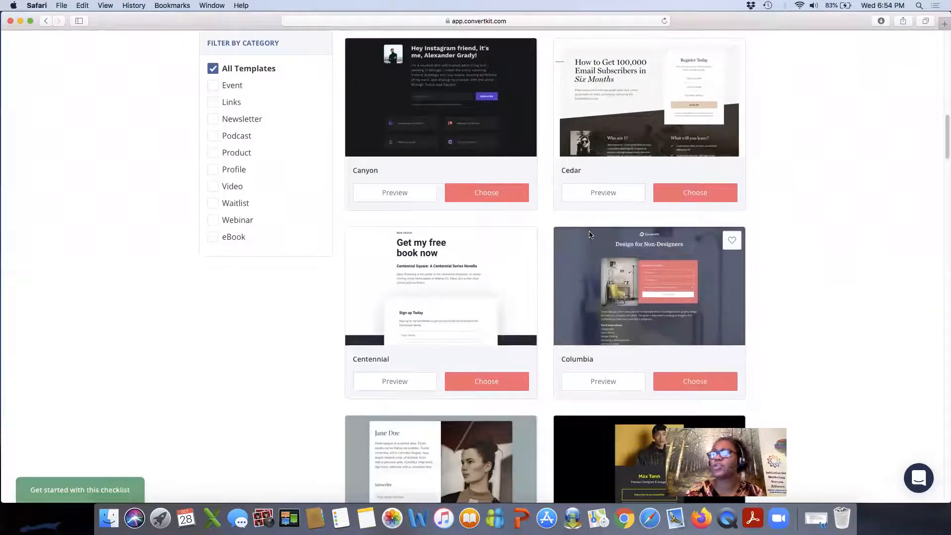
{"action": "scroll", "coordinate": [590, 234], "scroll_direction": "down", "scroll_amount": 3}
{"action": "scroll", "coordinate": [589, 234], "scroll_direction": "down", "scroll_amount": 1}
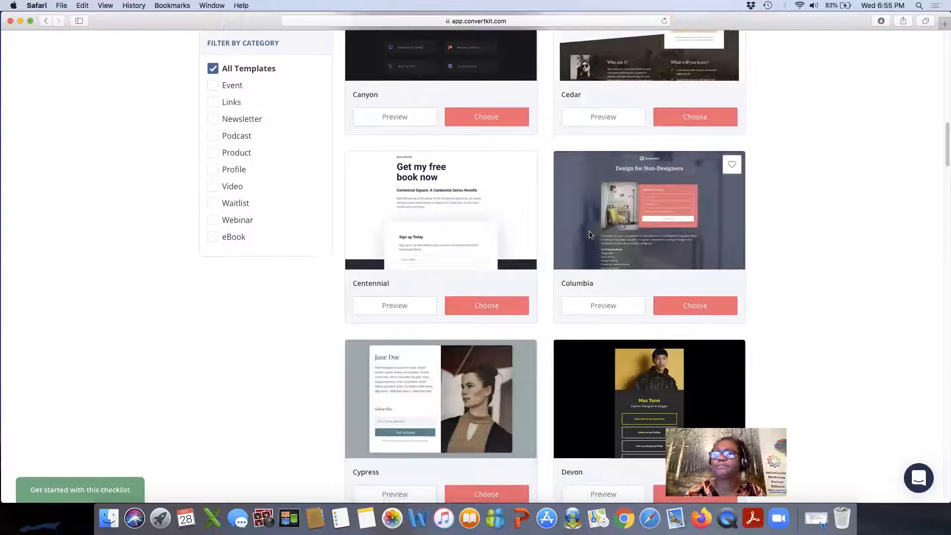
{"action": "scroll", "coordinate": [590, 234], "scroll_direction": "down", "scroll_amount": 13}
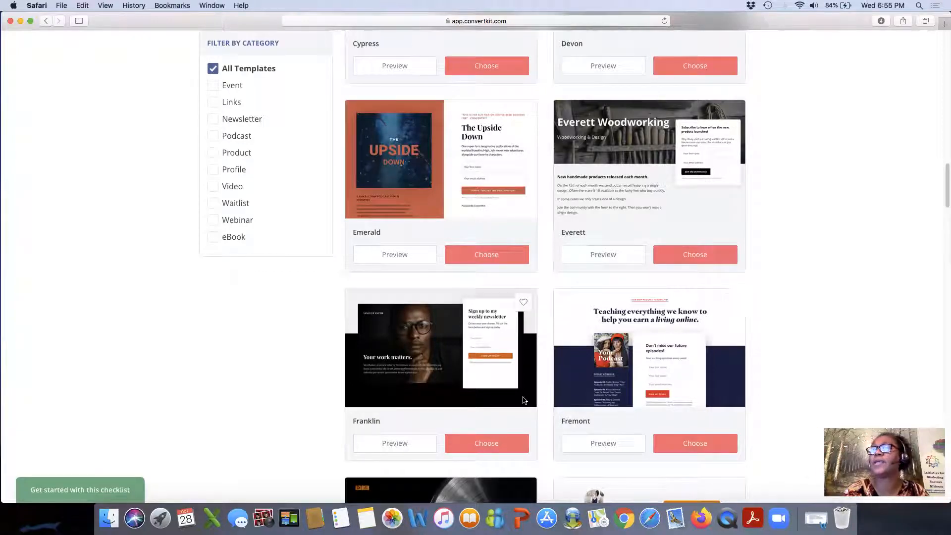
{"action": "scroll", "coordinate": [323, 371], "scroll_direction": "up", "scroll_amount": 6}
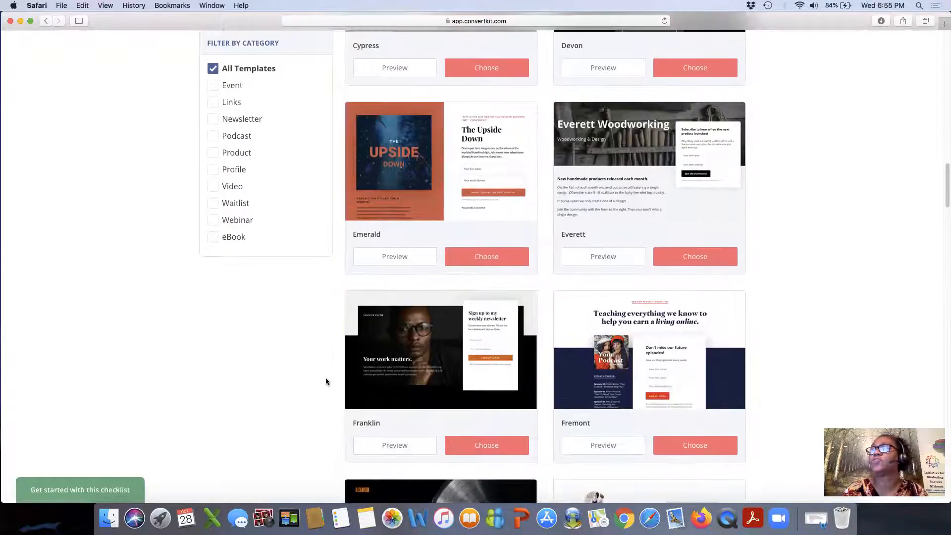
{"action": "scroll", "coordinate": [317, 347], "scroll_direction": "up", "scroll_amount": 7}
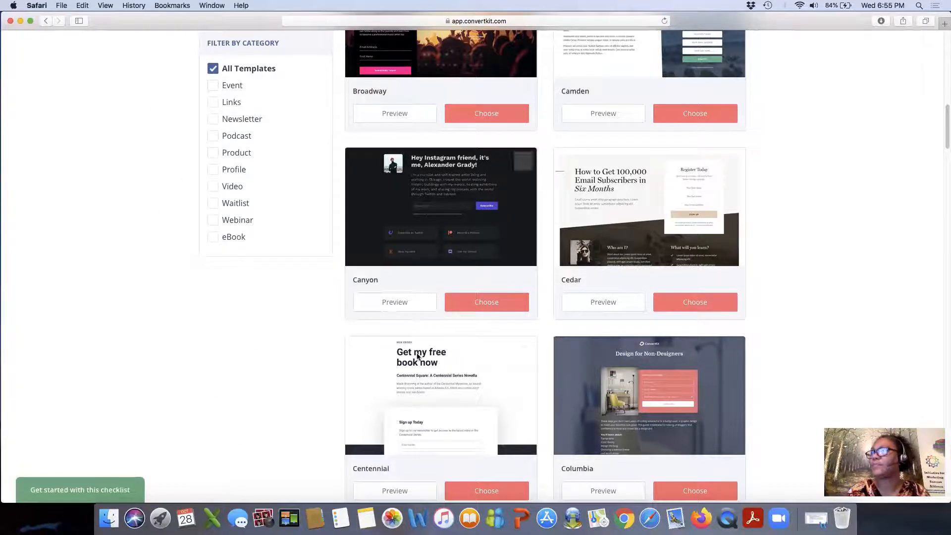
{"action": "scroll", "coordinate": [518, 229], "scroll_direction": "down", "scroll_amount": 1}
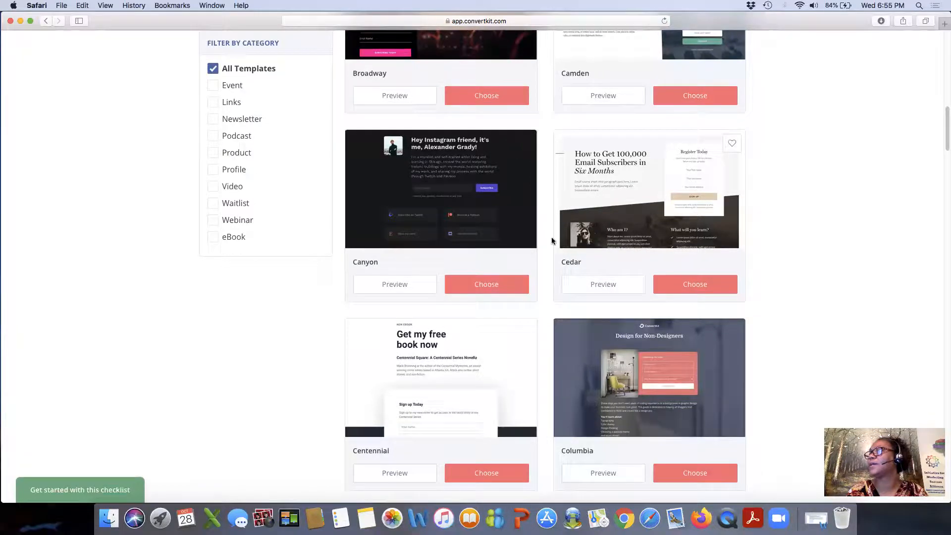
{"action": "scroll", "coordinate": [538, 237], "scroll_direction": "down", "scroll_amount": 8}
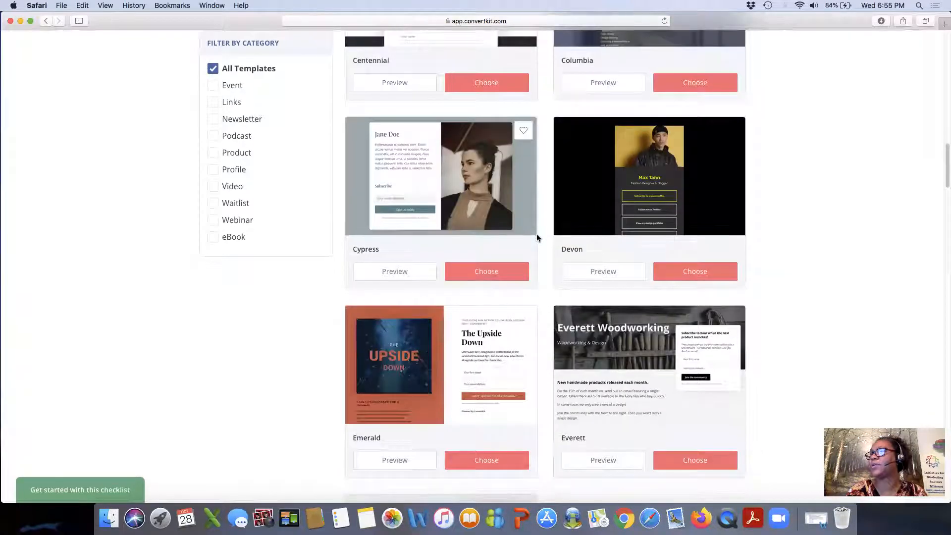
{"action": "scroll", "coordinate": [537, 238], "scroll_direction": "down", "scroll_amount": 8}
{"action": "scroll", "coordinate": [537, 237], "scroll_direction": "down", "scroll_amount": 20}
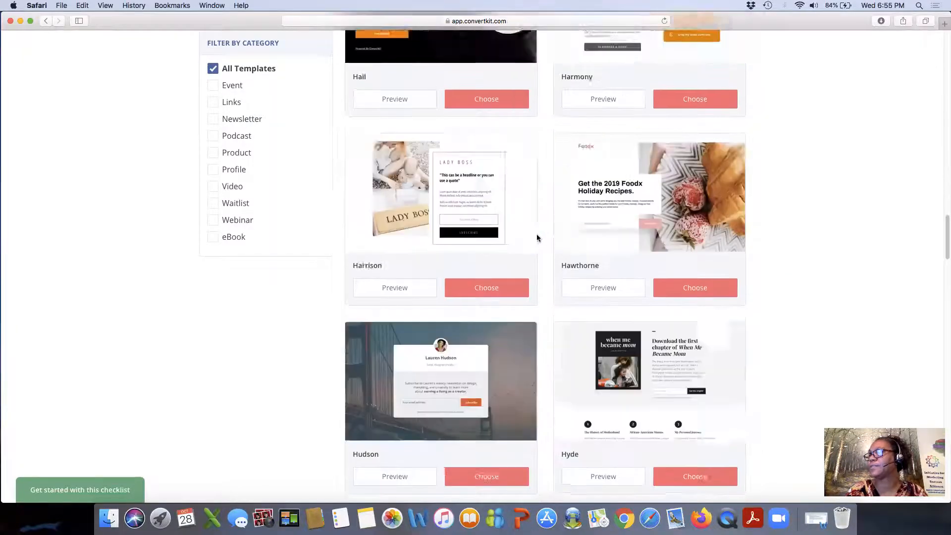
{"action": "scroll", "coordinate": [537, 238], "scroll_direction": "down", "scroll_amount": 10}
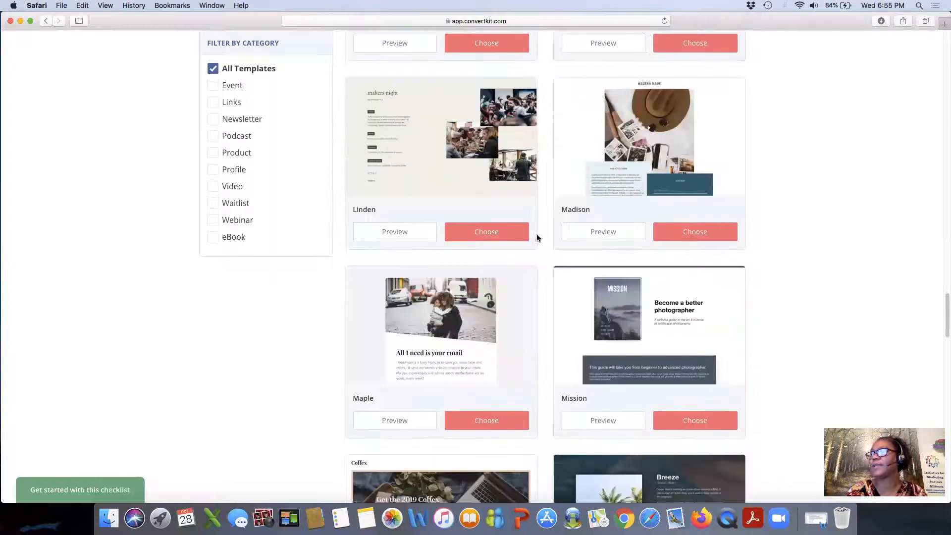
{"action": "scroll", "coordinate": [537, 237], "scroll_direction": "down", "scroll_amount": 8}
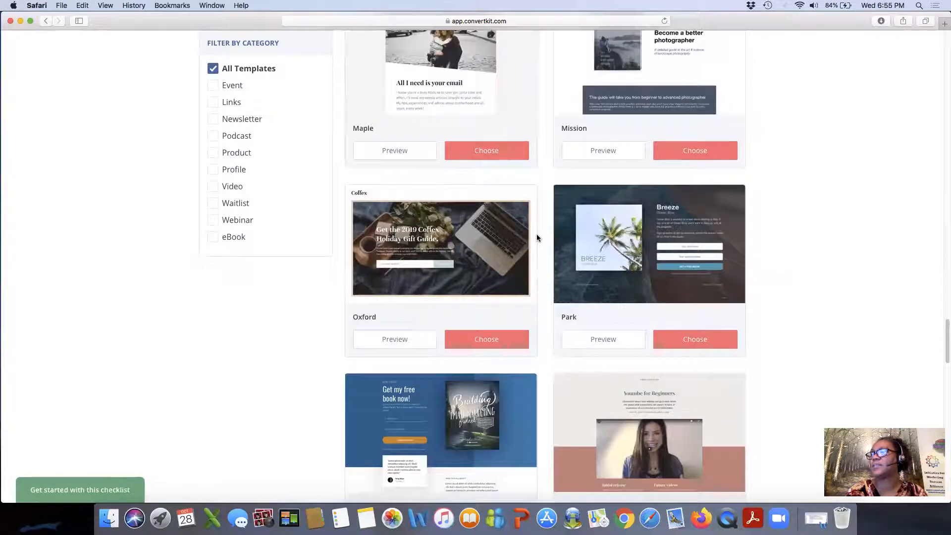
{"action": "scroll", "coordinate": [537, 237], "scroll_direction": "down", "scroll_amount": 10}
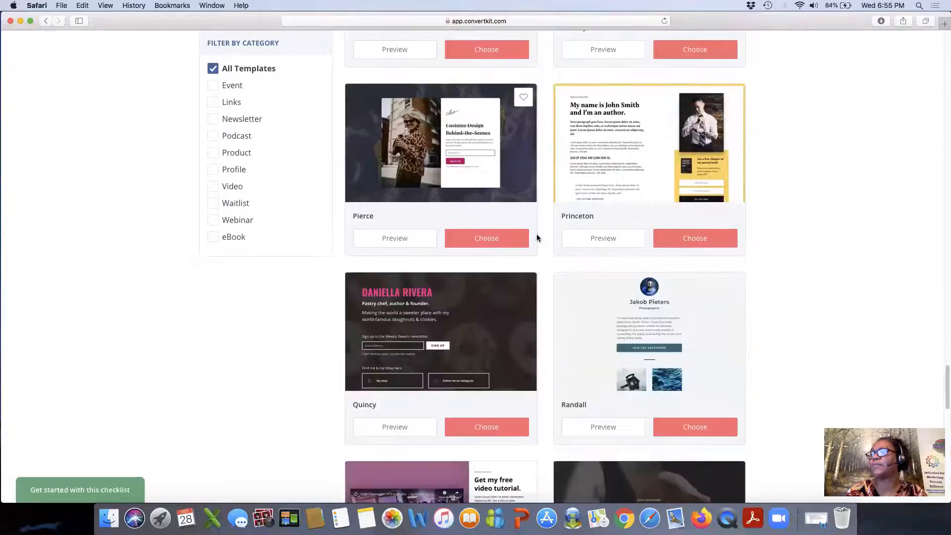
{"action": "scroll", "coordinate": [537, 237], "scroll_direction": "down", "scroll_amount": 7}
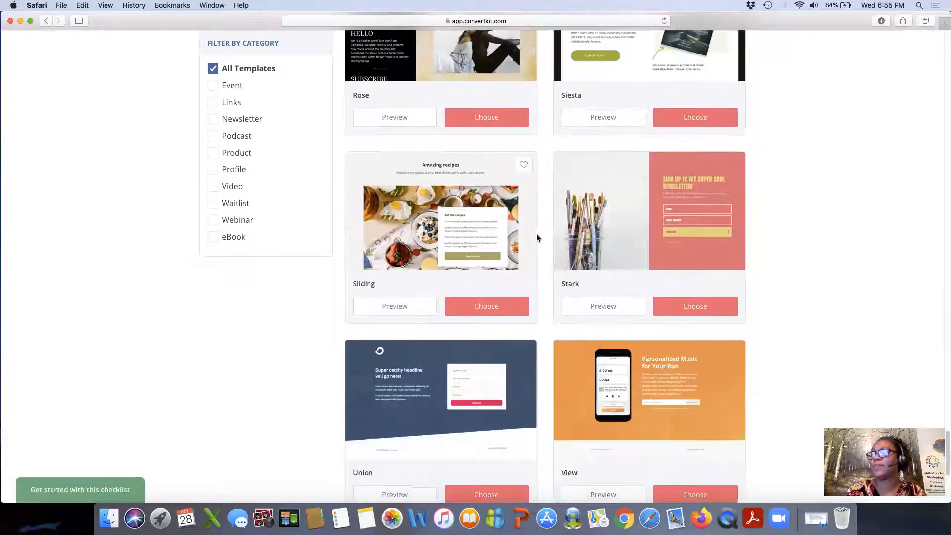
{"action": "scroll", "coordinate": [537, 237], "scroll_direction": "down", "scroll_amount": 4}
{"action": "scroll", "coordinate": [537, 237], "scroll_direction": "down", "scroll_amount": 2}
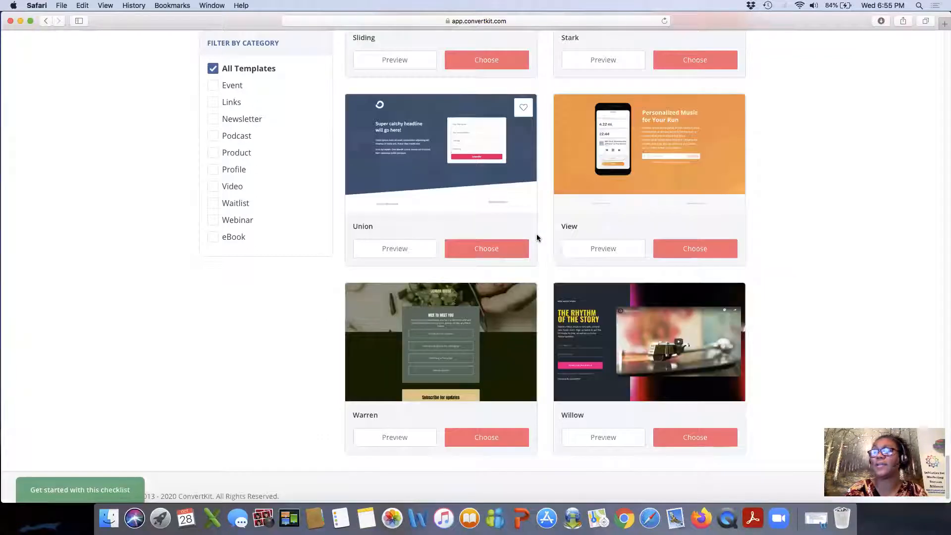
{"action": "scroll", "coordinate": [537, 237], "scroll_direction": "up", "scroll_amount": 3}
{"action": "scroll", "coordinate": [537, 238], "scroll_direction": "up", "scroll_amount": 12}
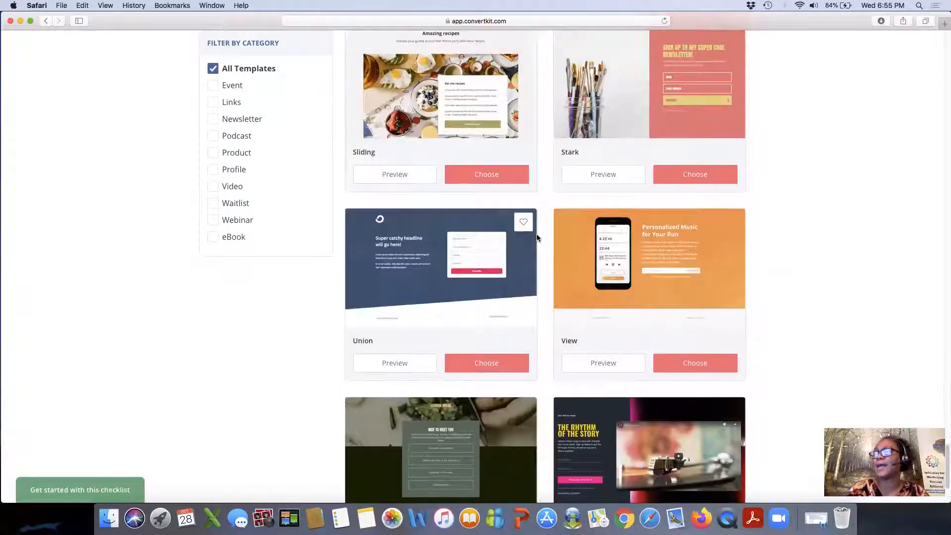
{"action": "scroll", "coordinate": [536, 238], "scroll_direction": "up", "scroll_amount": 12}
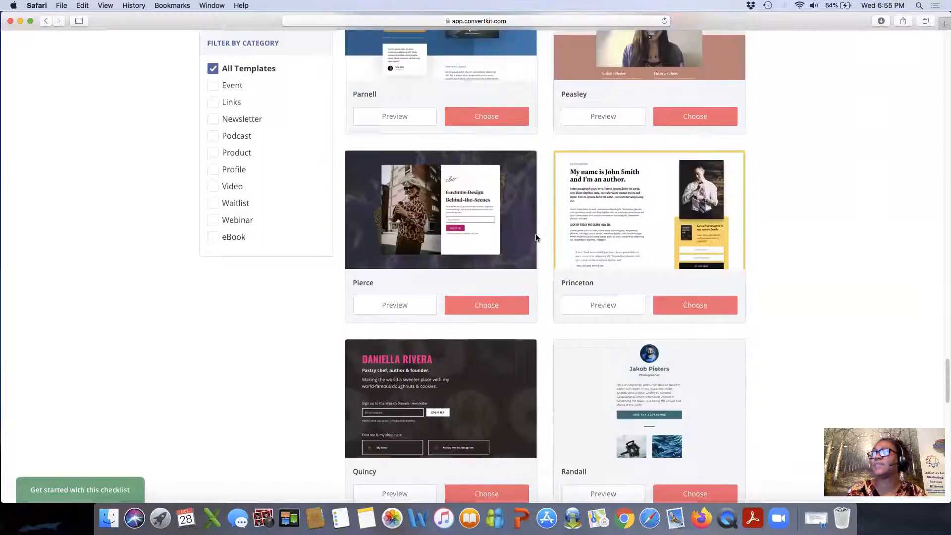
{"action": "scroll", "coordinate": [536, 237], "scroll_direction": "up", "scroll_amount": 8}
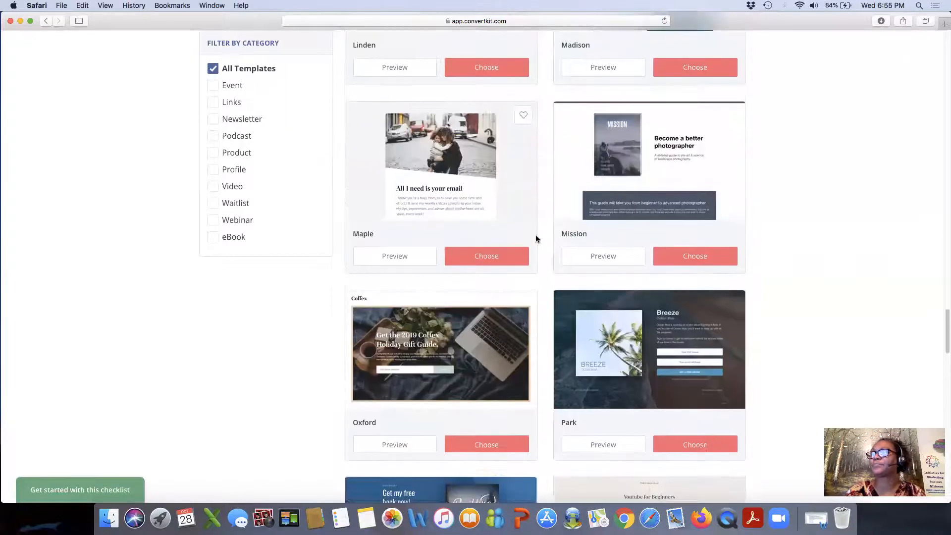
{"action": "scroll", "coordinate": [536, 239], "scroll_direction": "up", "scroll_amount": 11}
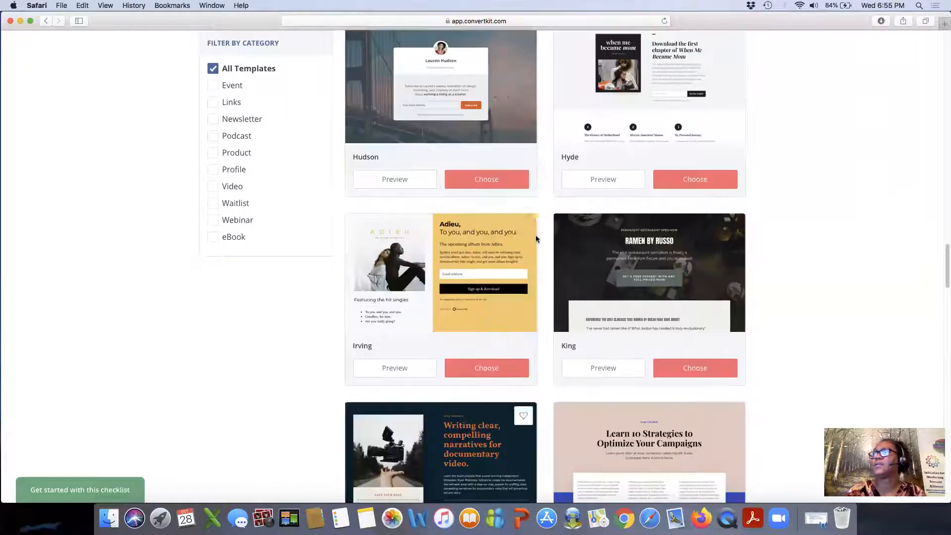
{"action": "scroll", "coordinate": [536, 239], "scroll_direction": "up", "scroll_amount": 7}
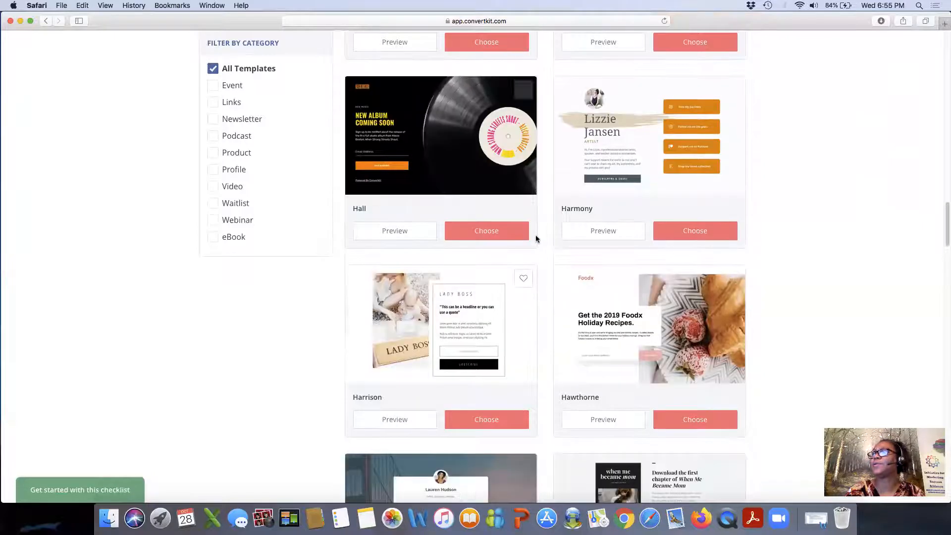
{"action": "scroll", "coordinate": [535, 239], "scroll_direction": "up", "scroll_amount": 5}
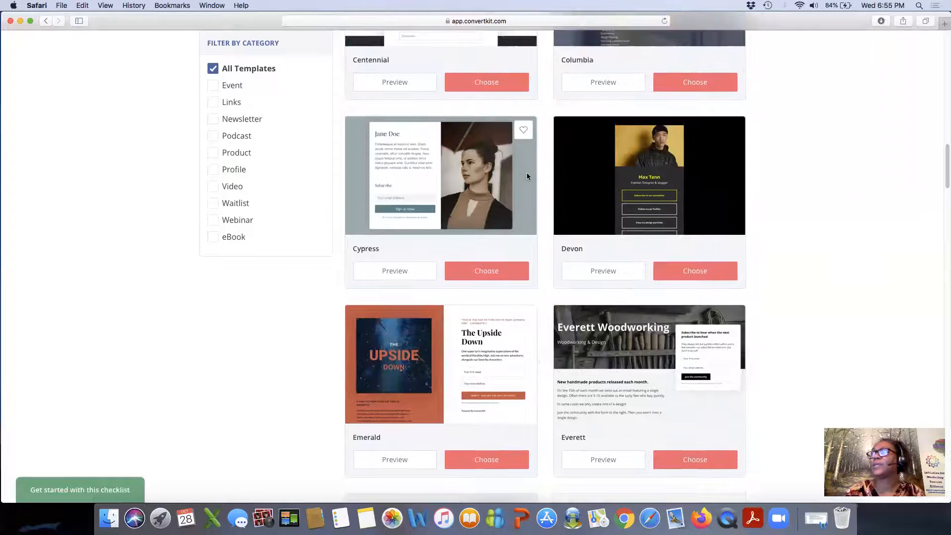
{"action": "scroll", "coordinate": [452, 187], "scroll_direction": "up", "scroll_amount": 1}
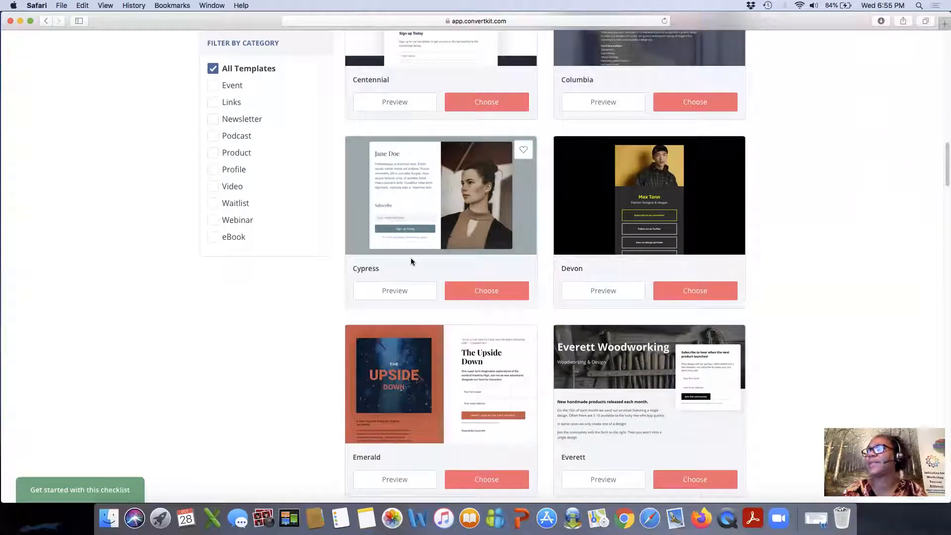
{"action": "left_click", "coordinate": [392, 293]}
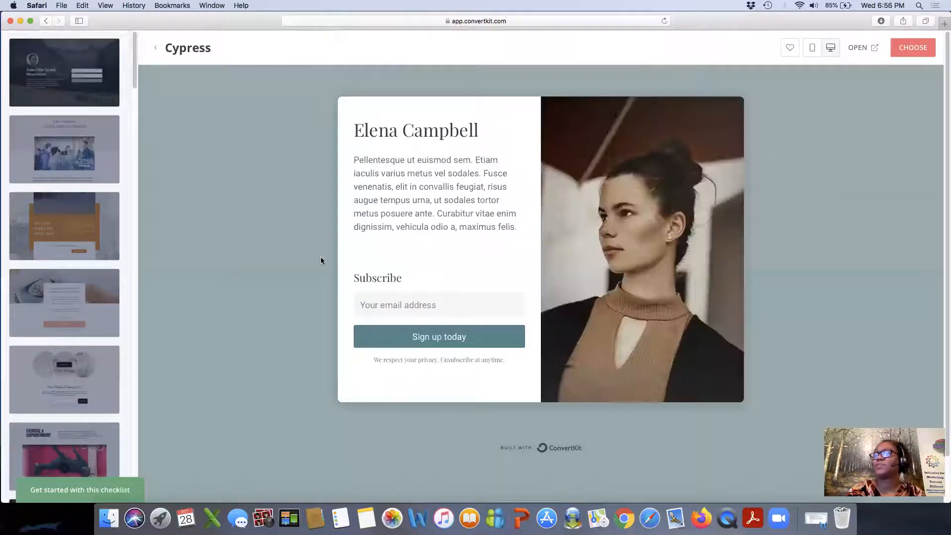
Look through the Cypress preview and choose it as the landing page template.
{"action": "scroll", "coordinate": [320, 257], "scroll_direction": "down", "scroll_amount": 2}
{"action": "scroll", "coordinate": [320, 256], "scroll_direction": "up", "scroll_amount": 2}
{"action": "scroll", "coordinate": [327, 262], "scroll_direction": "down", "scroll_amount": 2}
{"action": "scroll", "coordinate": [337, 267], "scroll_direction": "up", "scroll_amount": 2}
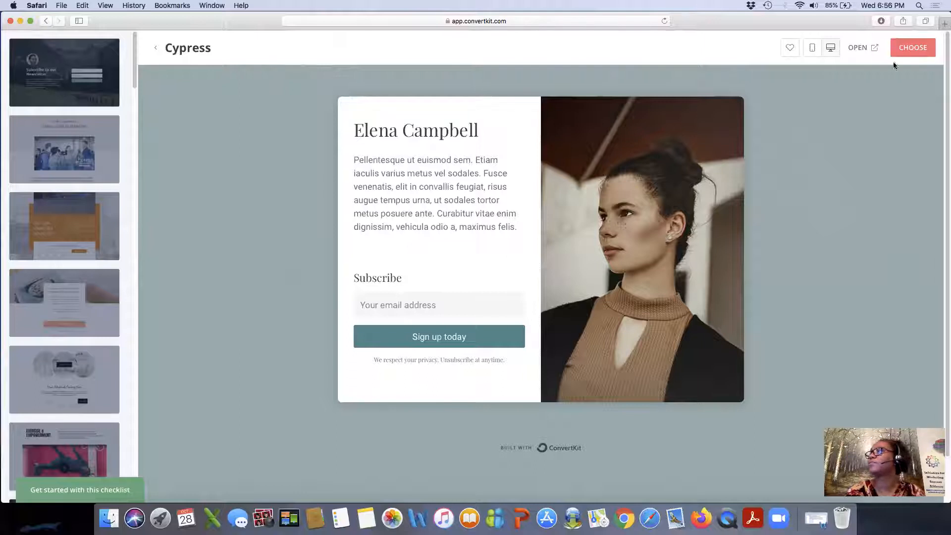
{"action": "left_click", "coordinate": [911, 51]}
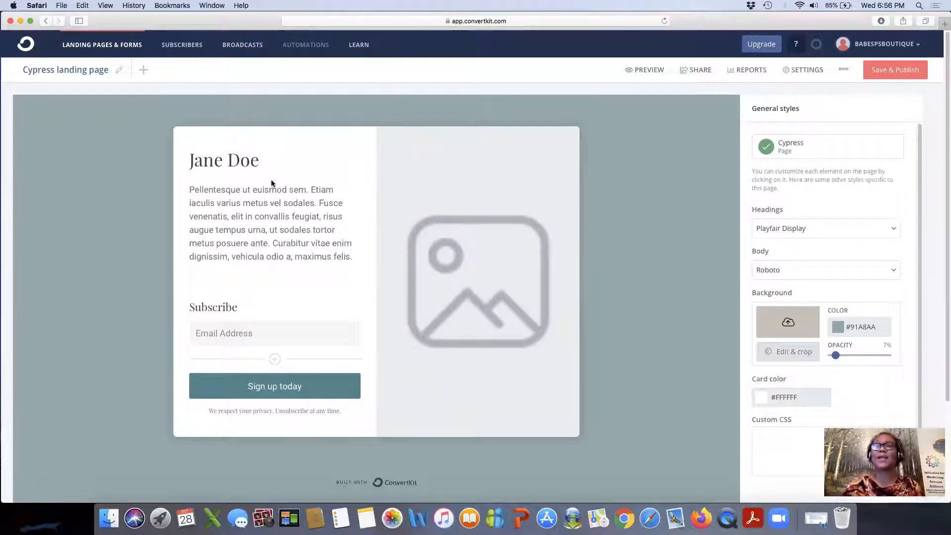
Retitle the page from 'Cypress landing page' to 'Landing page tutorial'.
{"action": "left_click", "coordinate": [116, 72]}
{"action": "key", "text": "BackSpace"}
{"action": "key", "text": "BackSpace"}
{"action": "key", "text": "BackSpace"}
{"action": "key", "text": "BackSpace"}
{"action": "key", "text": "BackSpace"}
{"action": "key", "text": "BackSpace"}
{"action": "key", "text": "BackSpace"}
{"action": "key", "text": "BackSpace"}
{"action": "key", "text": "BackSpace"}
{"action": "key", "text": "BackSpace"}
{"action": "key", "text": "BackSpace"}
{"action": "key", "text": "BackSpace"}
{"action": "key", "text": "BackSpace"}
{"action": "key", "text": "BackSpace"}
{"action": "key", "text": "BackSpace"}
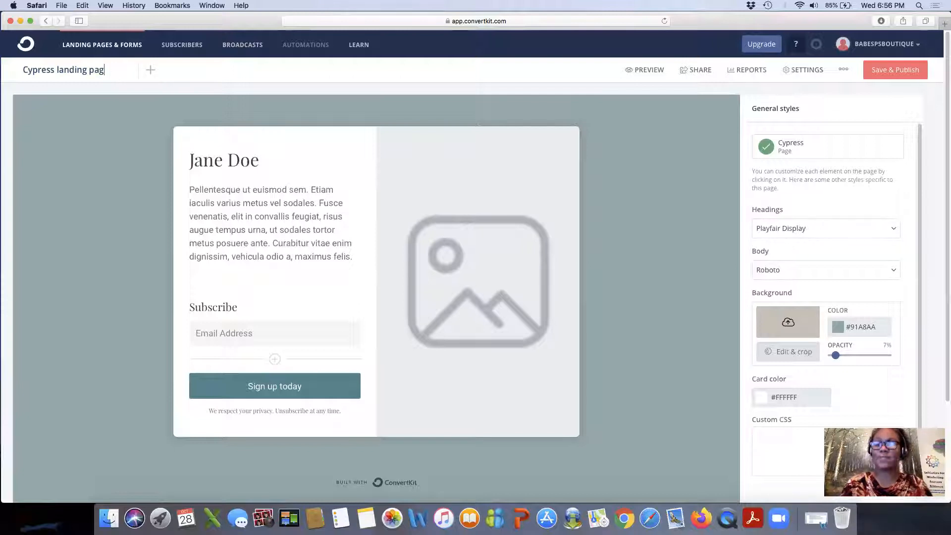
{"action": "key", "text": "BackSpace"}
{"action": "key", "text": "BackSpace"}
{"action": "key", "text": "BackSpace"}
{"action": "key", "text": "BackSpace"}
{"action": "key", "text": "BackSpace"}
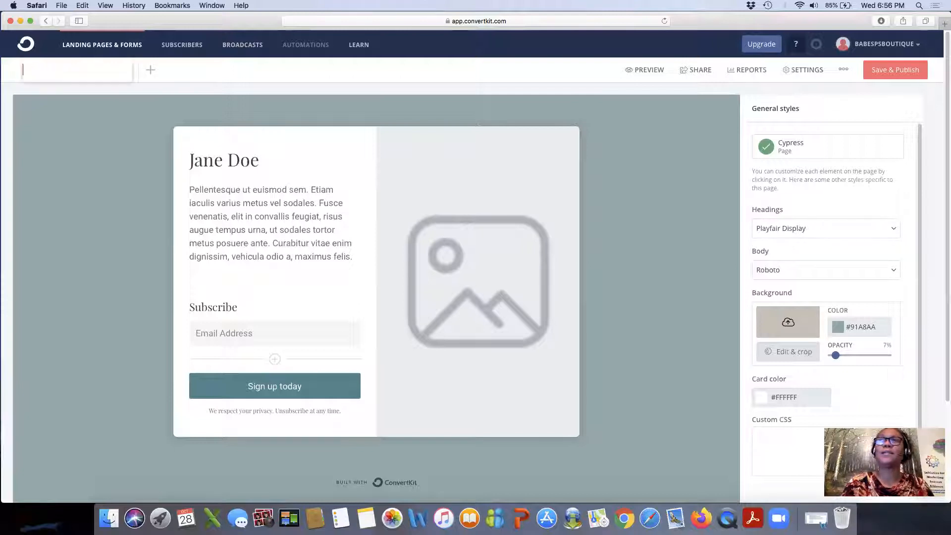
{"action": "type", "text": "Land"}
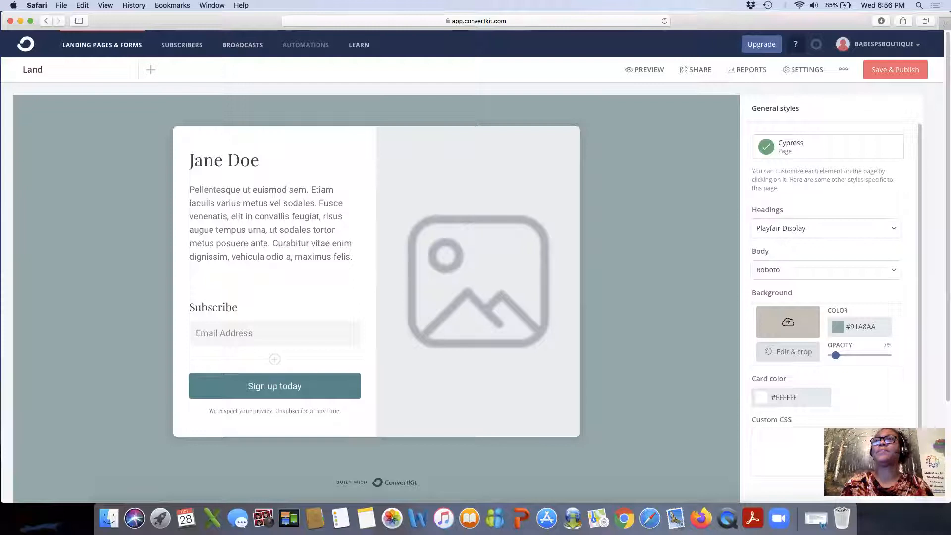
{"action": "type", "text": "ing page "}
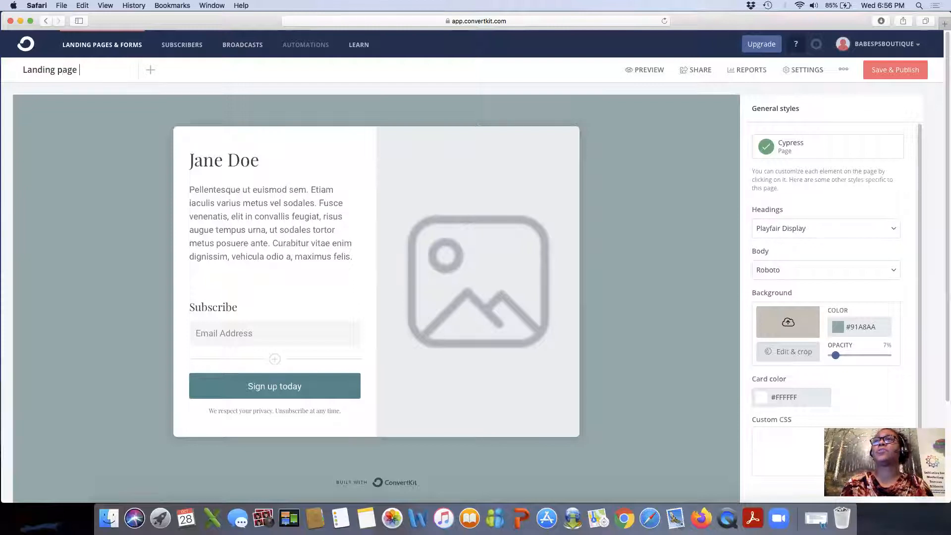
{"action": "type", "text": "tutorial"}
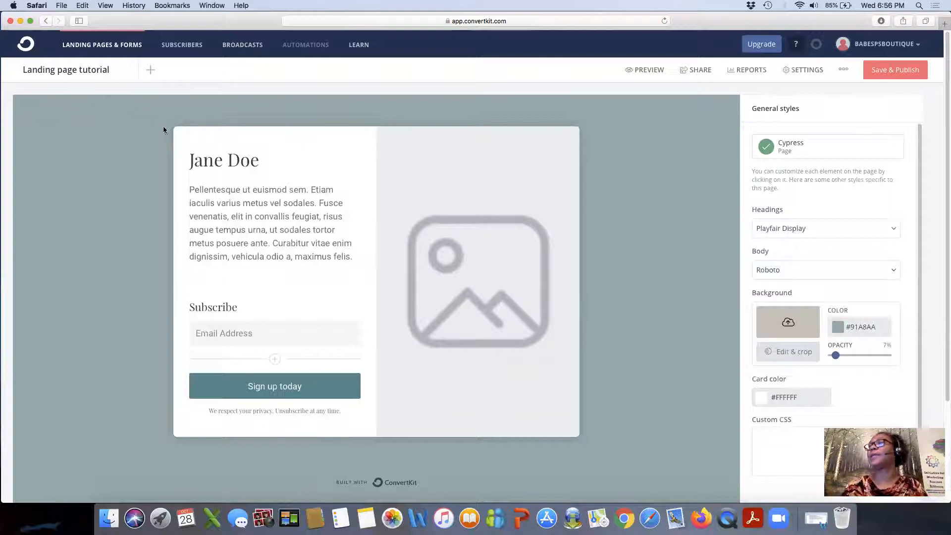
Swap the template portrait for the Unsplash photo of apples and a book on a picnic blanket.
{"action": "left_click", "coordinate": [477, 261]}
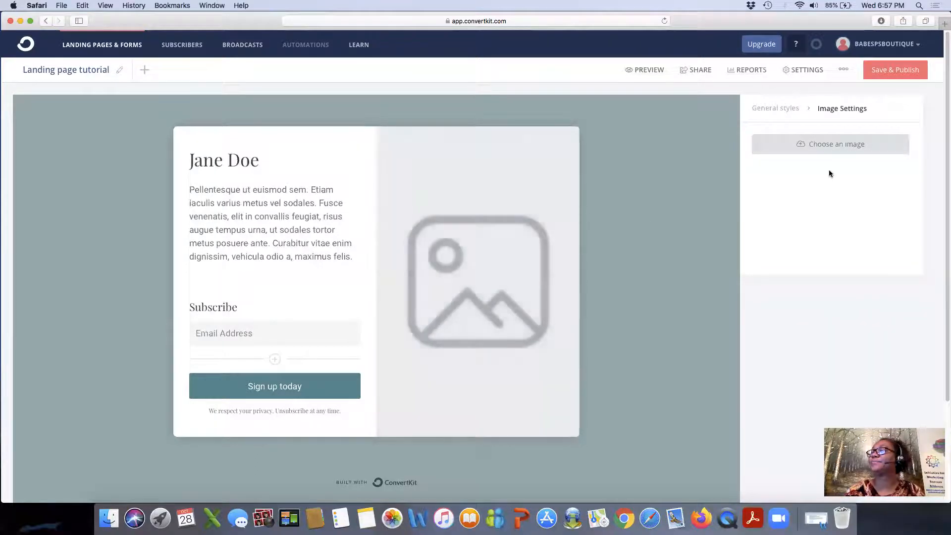
{"action": "left_click", "coordinate": [818, 144]}
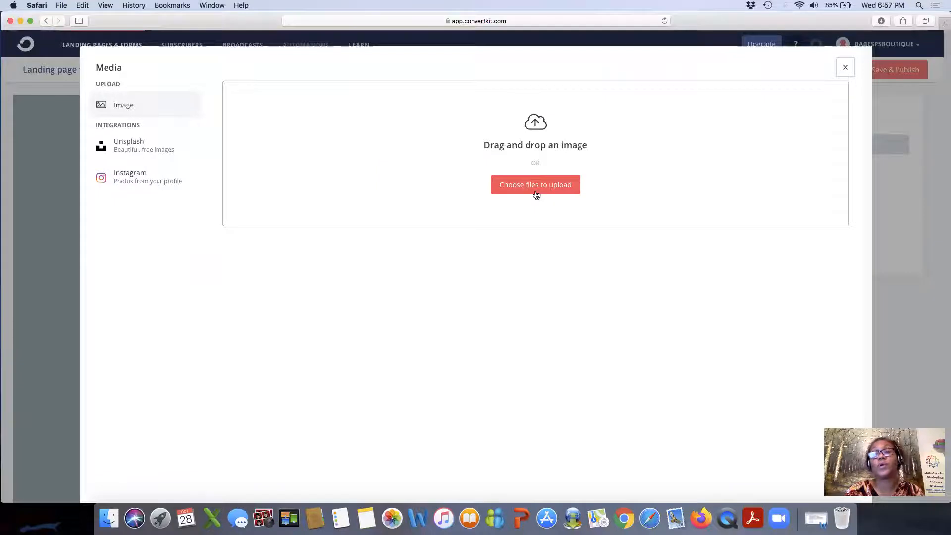
{"action": "left_click", "coordinate": [134, 151]}
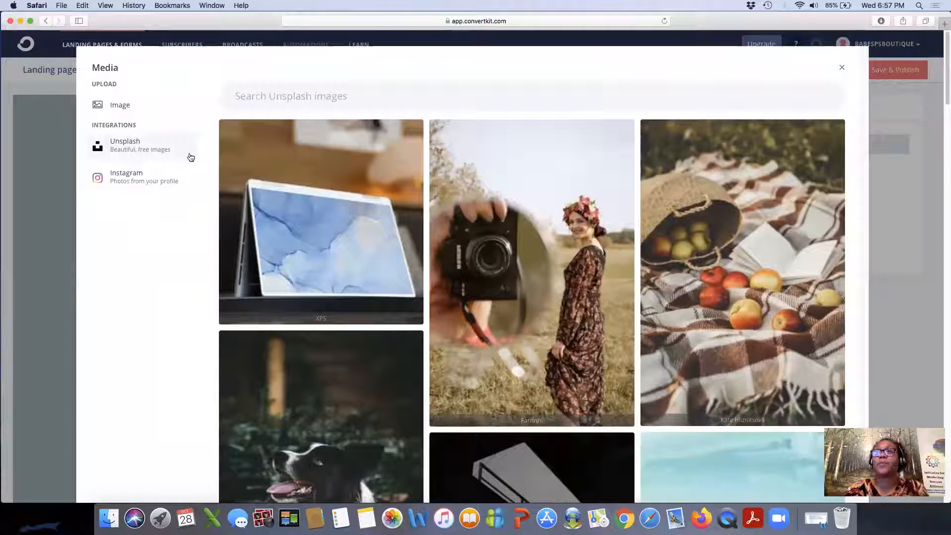
{"action": "scroll", "coordinate": [346, 220], "scroll_direction": "down", "scroll_amount": 5}
{"action": "scroll", "coordinate": [352, 226], "scroll_direction": "down", "scroll_amount": 20}
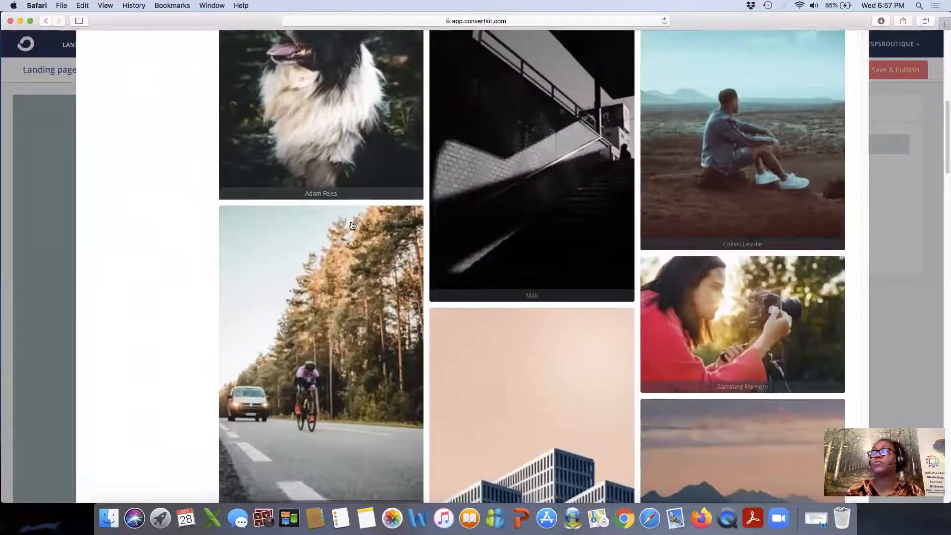
{"action": "scroll", "coordinate": [352, 226], "scroll_direction": "down", "scroll_amount": 20}
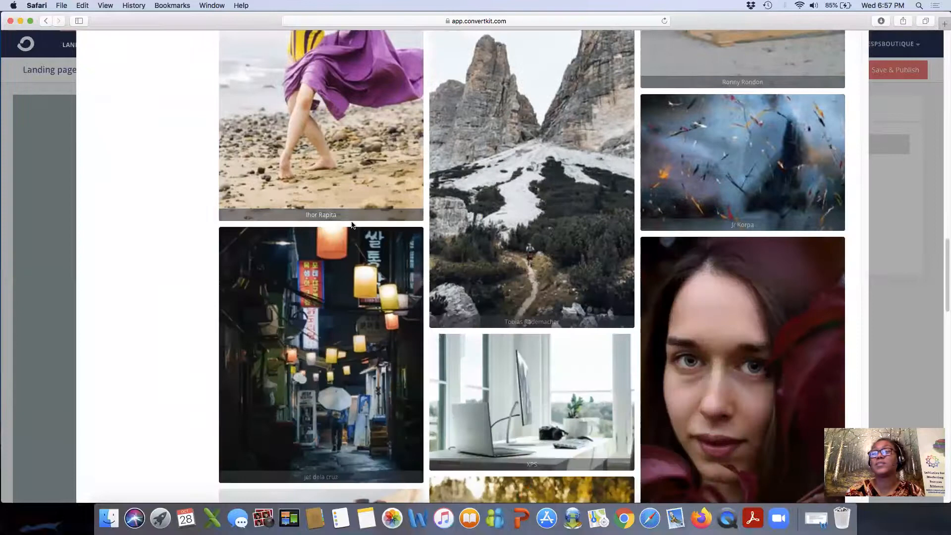
{"action": "scroll", "coordinate": [351, 226], "scroll_direction": "down", "scroll_amount": 20}
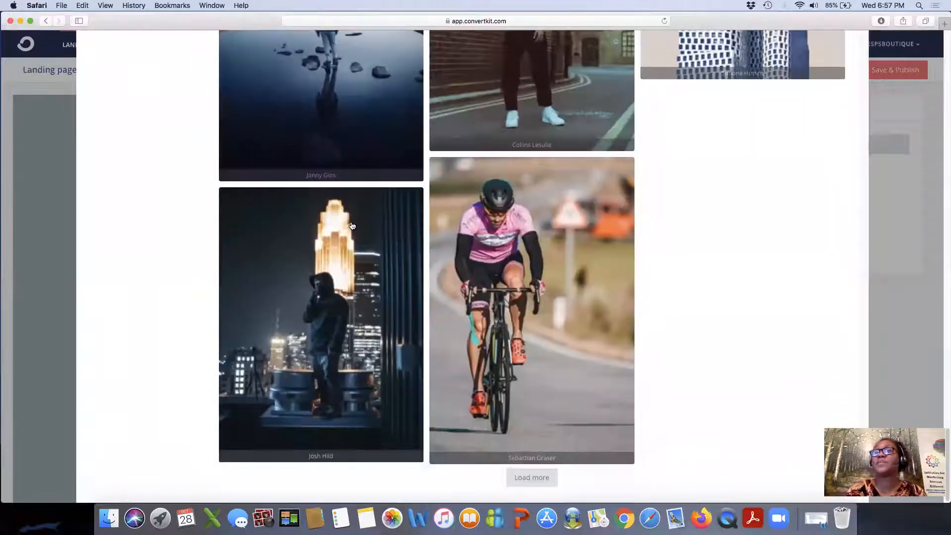
{"action": "scroll", "coordinate": [298, 208], "scroll_direction": "up", "scroll_amount": 20}
{"action": "scroll", "coordinate": [253, 197], "scroll_direction": "up", "scroll_amount": 15}
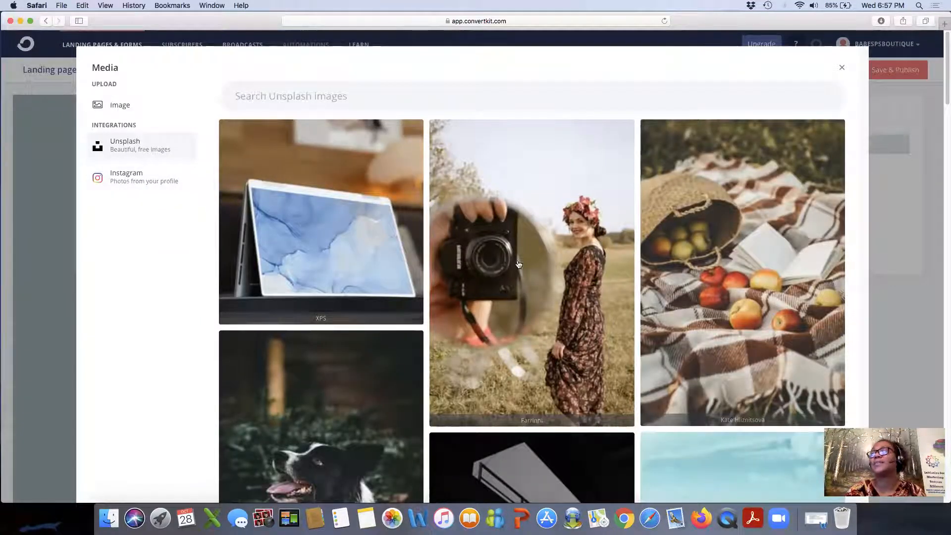
{"action": "left_click", "coordinate": [743, 282]}
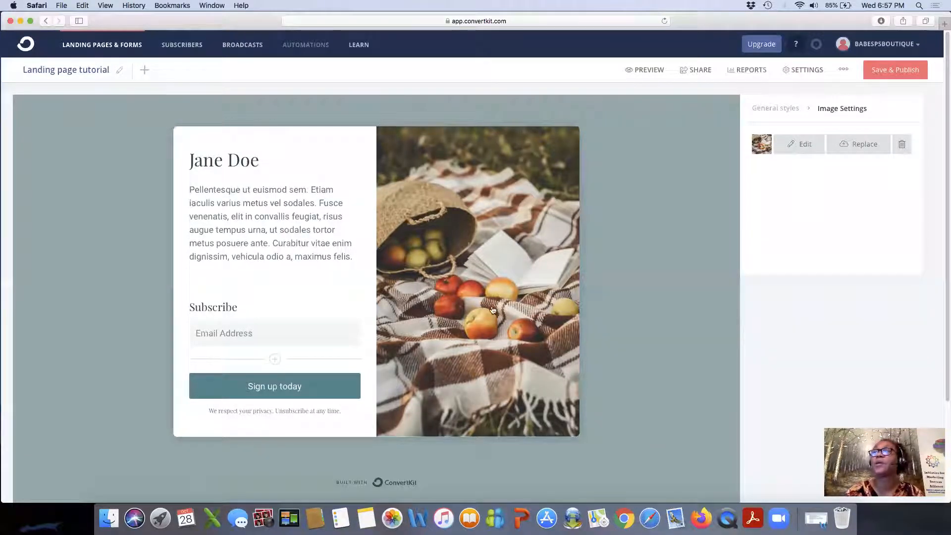
{"action": "left_click", "coordinate": [261, 159]}
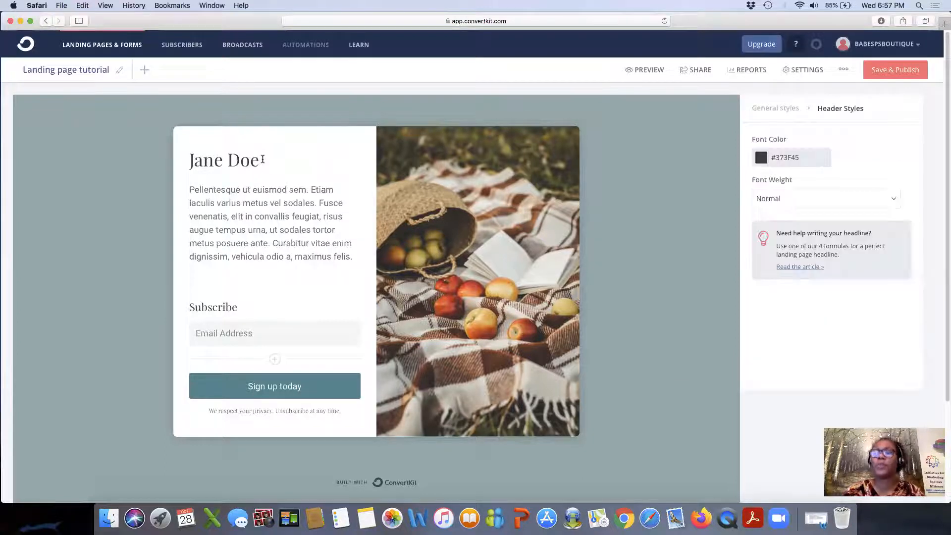
Replace the 'Jane Doe' heading text with 'Landing Page'.
{"action": "key", "text": "BackSpace"}
{"action": "key", "text": "BackSpace"}
{"action": "key", "text": "BackSpace"}
{"action": "key", "text": "BackSpace"}
{"action": "key", "text": "BackSpace"}
{"action": "key", "text": "BackSpace"}
{"action": "key", "text": "BackSpace"}
{"action": "key", "text": "BackSpace"}
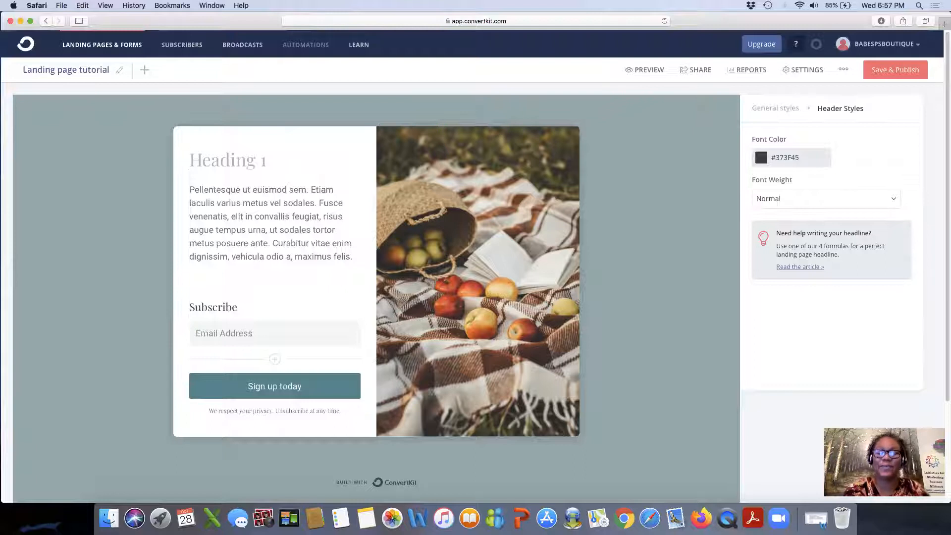
{"action": "type", "text": "Lan"}
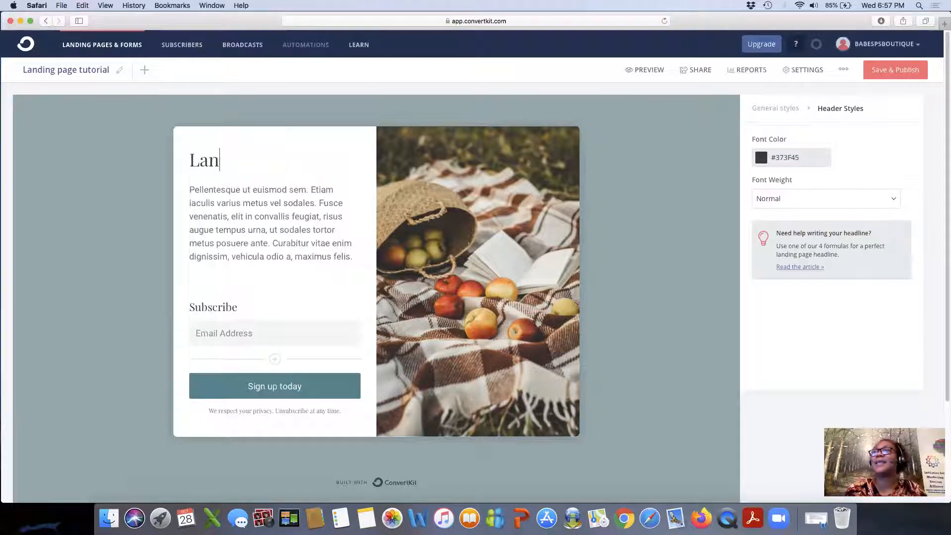
{"action": "type", "text": "ding P"}
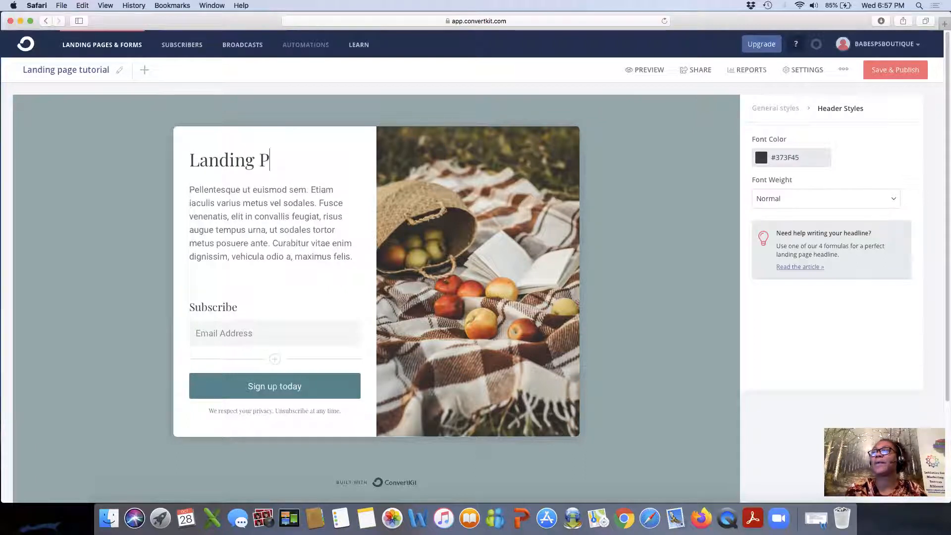
{"action": "type", "text": "age"}
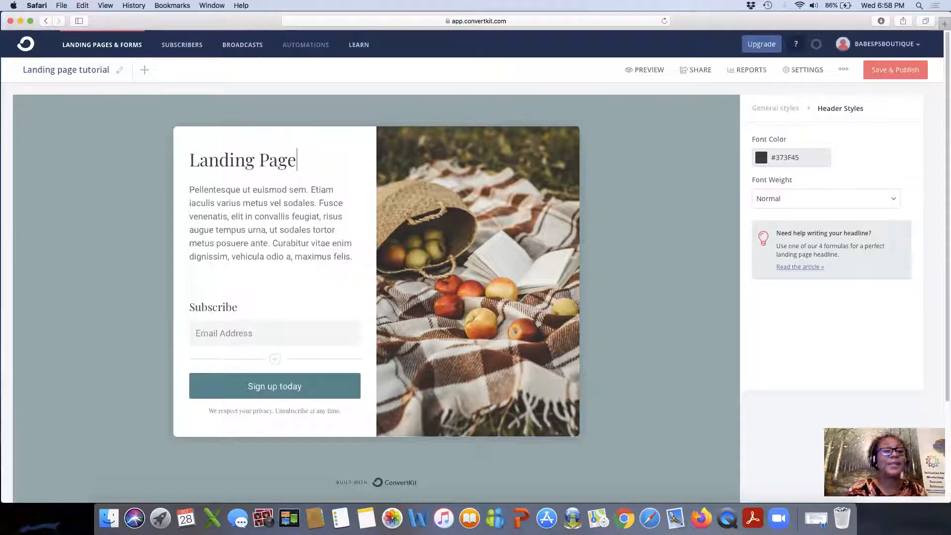
Replace the placeholder paragraph with the video tutorial description ending 'creating your masterpiece.'.
{"action": "left_click", "coordinate": [191, 191]}
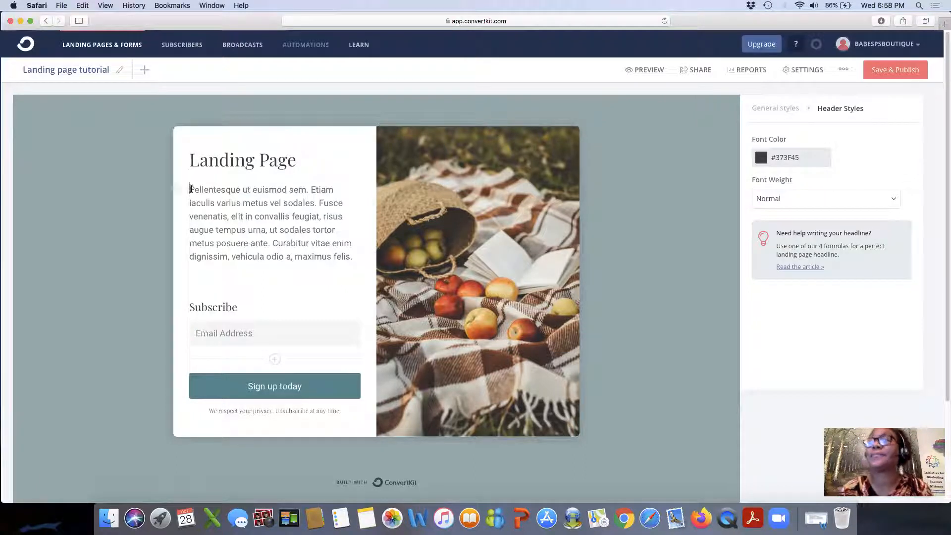
{"action": "left_click_drag", "start_coordinate": [353, 256], "coordinate": [189, 191]}
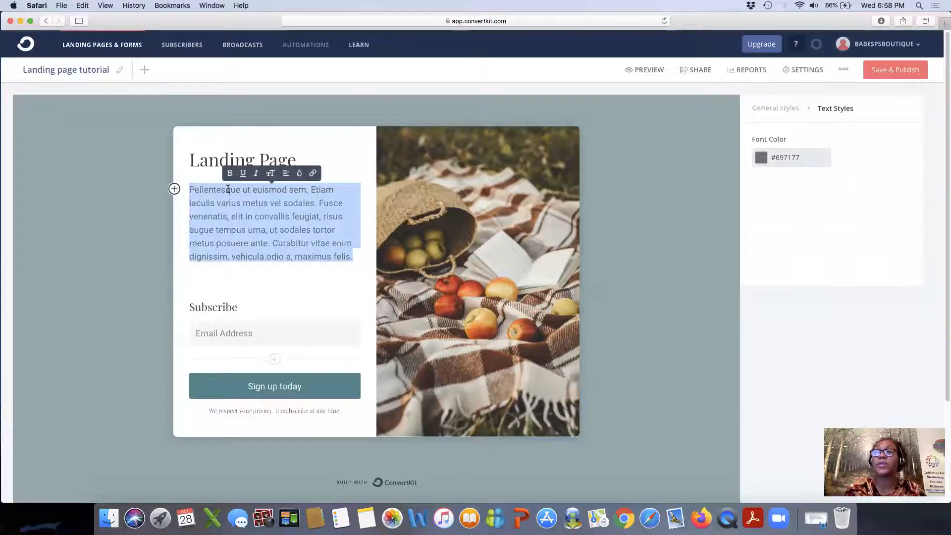
{"action": "type", "text": "I am "}
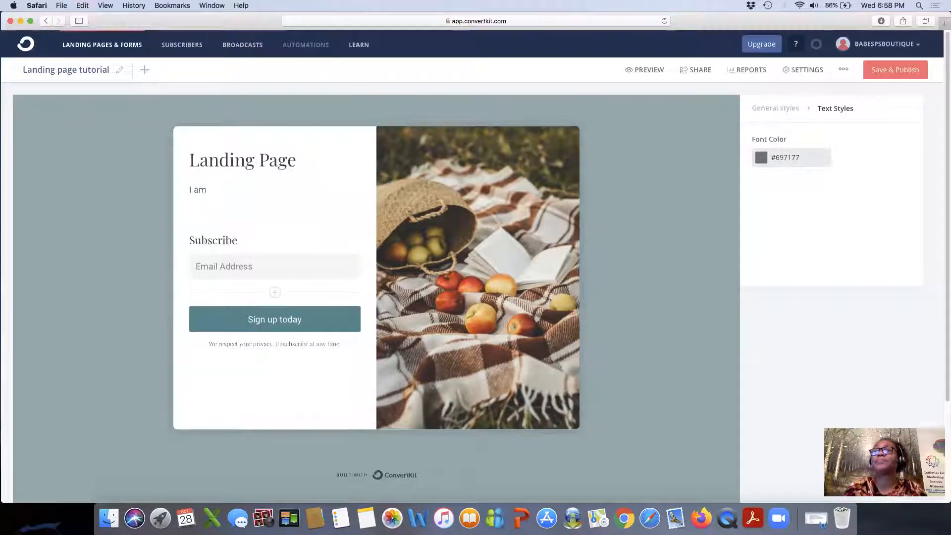
{"action": "type", "text": "creating a video tutorial to as"}
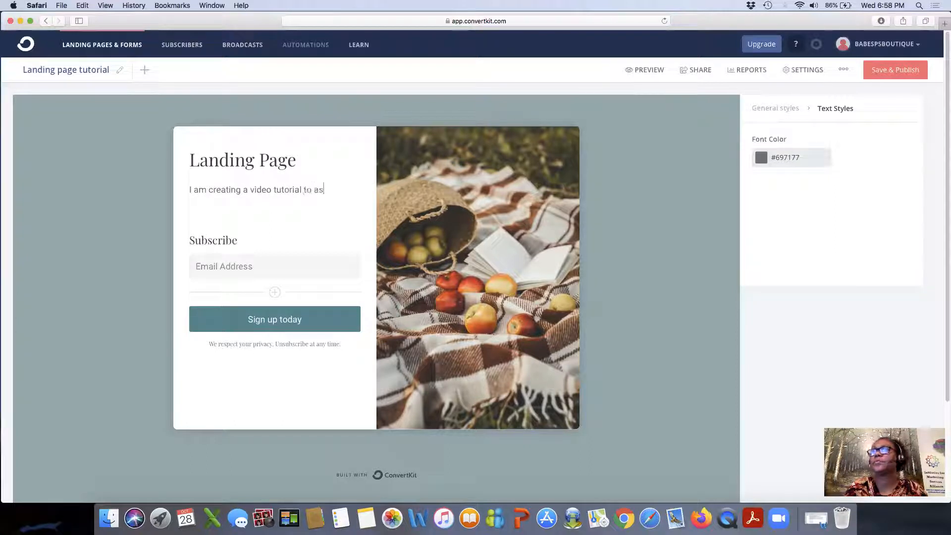
{"action": "type", "text": "sist you in "}
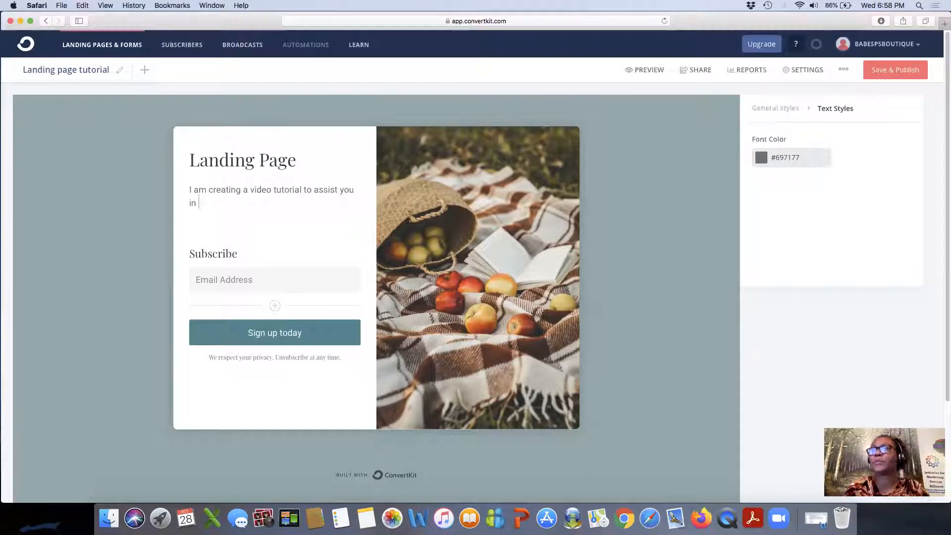
{"action": "type", "text": "creating"}
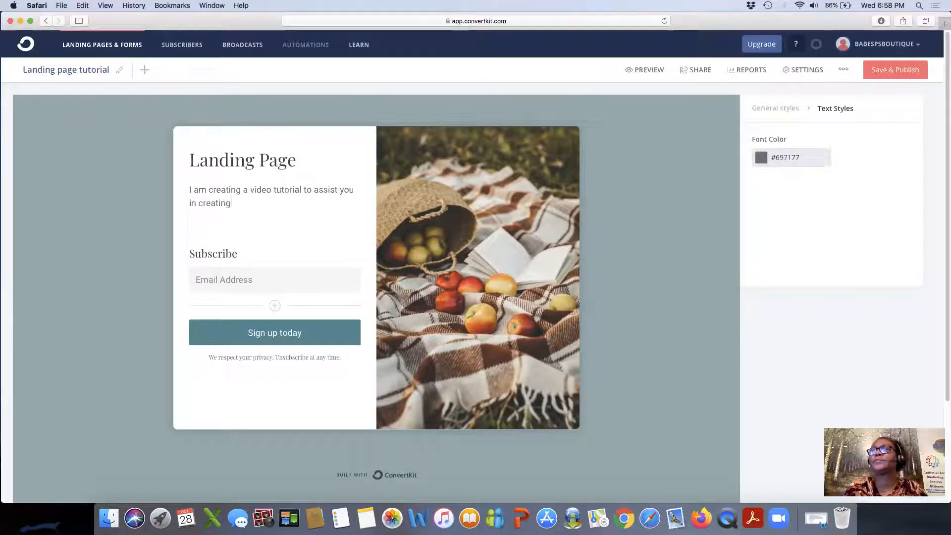
{"action": "type", "text": " your own landing page.  "}
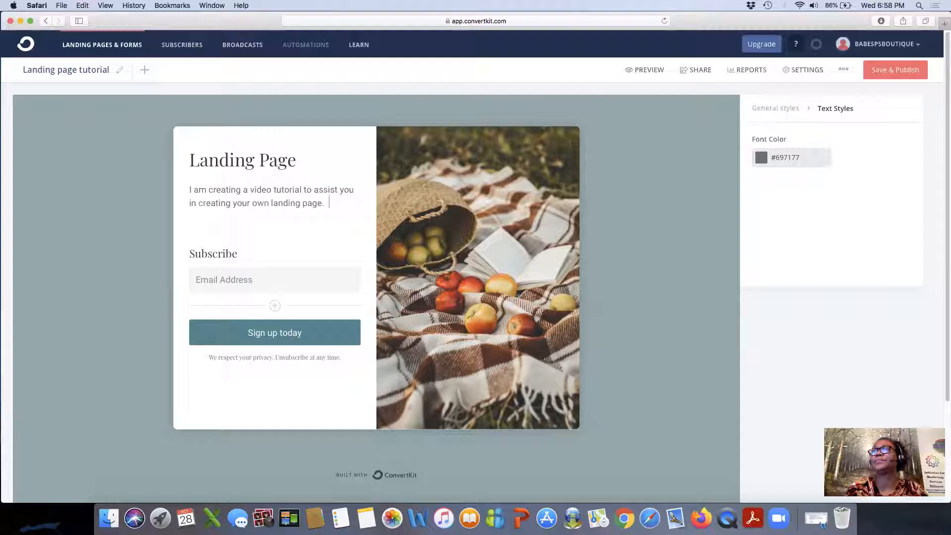
{"action": "type", "text": "T"}
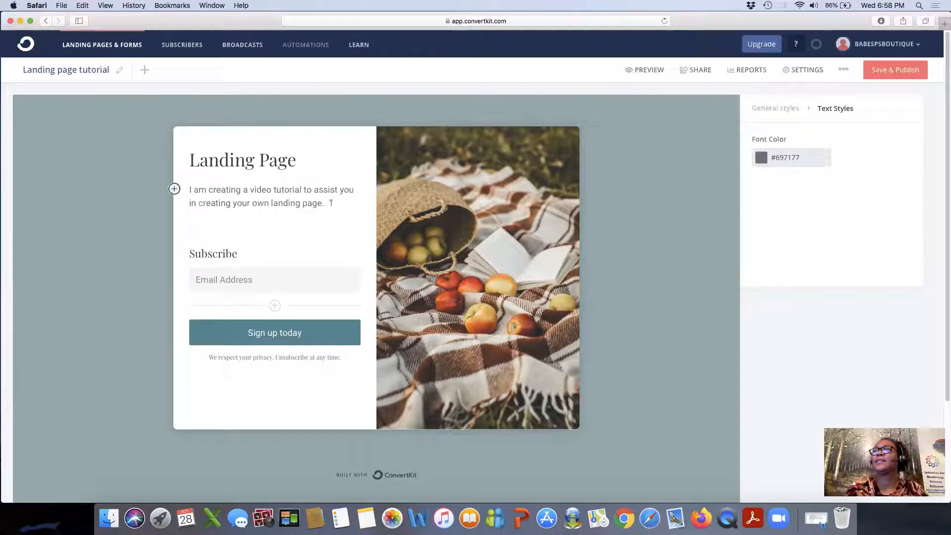
{"action": "type", "text": "his is a"}
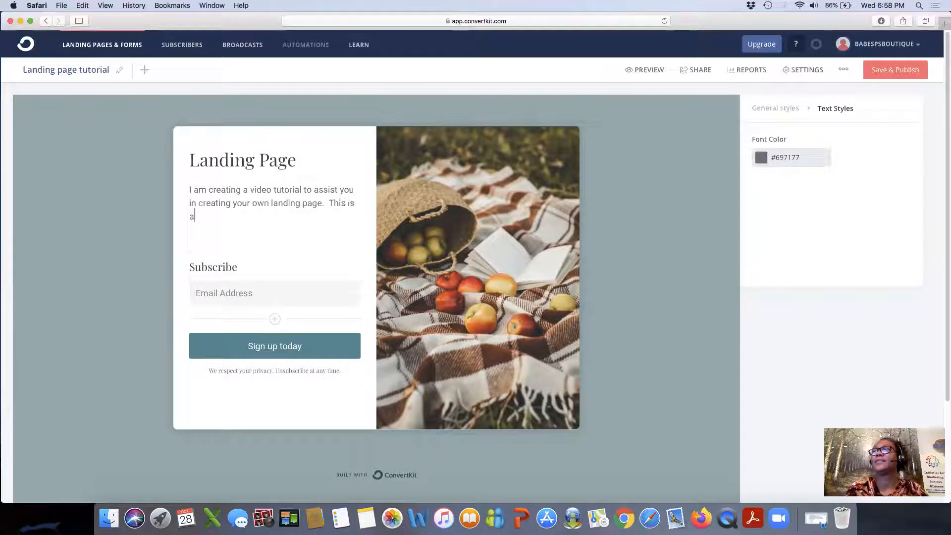
{"action": "type", "text": " step by step "}
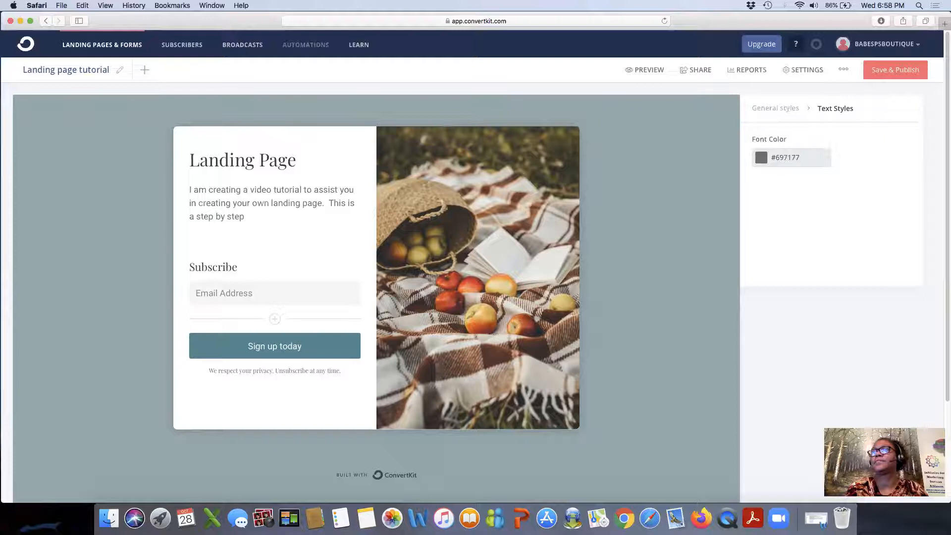
{"action": "type", "text": "guide to creating "}
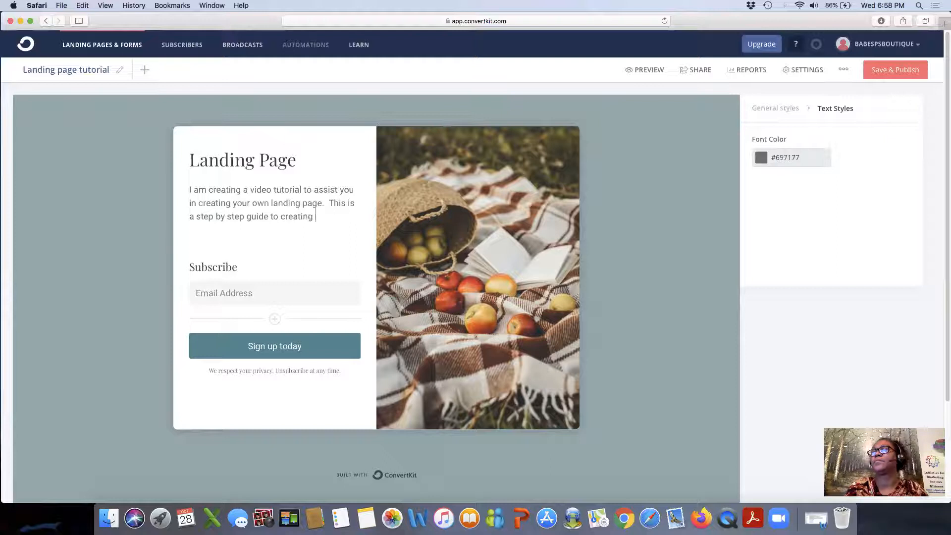
{"action": "type", "text": "your mas"}
{"action": "type", "text": "ter"}
{"action": "type", "text": "pi"}
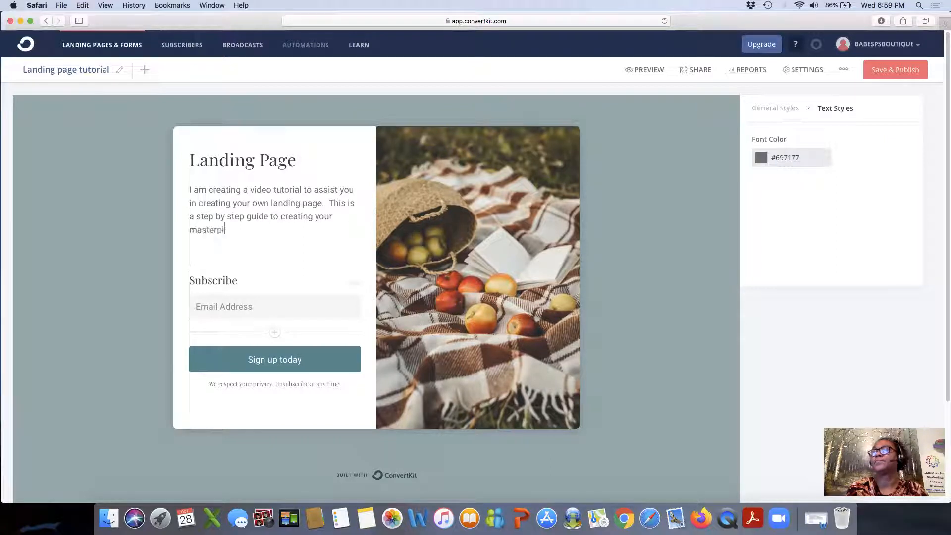
{"action": "type", "text": "ece."}
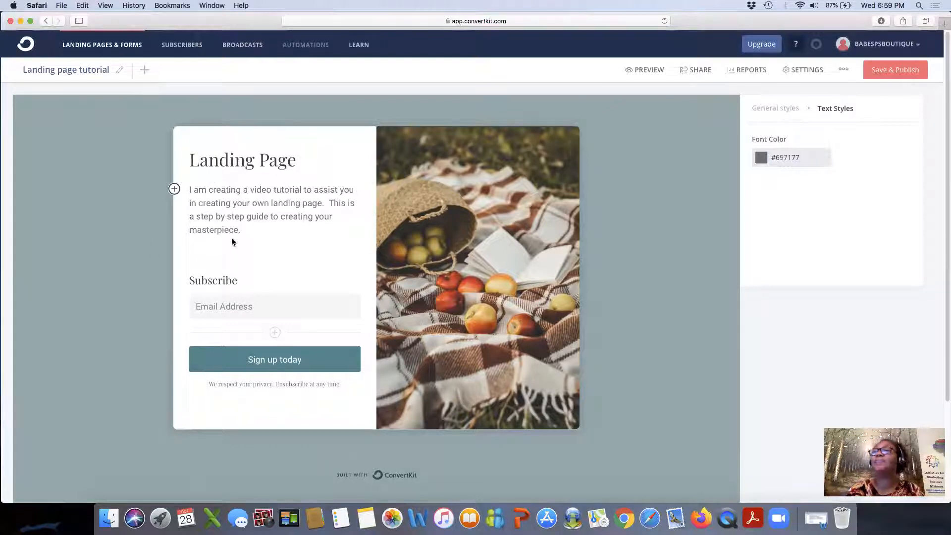
{"action": "left_click", "coordinate": [239, 282]}
Retype the form heading as 'I want to learn!', correcting the mistyped 'Le'.
{"action": "key", "text": "BackSpace"}
{"action": "key", "text": "BackSpace"}
{"action": "key", "text": "BackSpace"}
{"action": "key", "text": "BackSpace"}
{"action": "key", "text": "BackSpace"}
{"action": "key", "text": "BackSpace"}
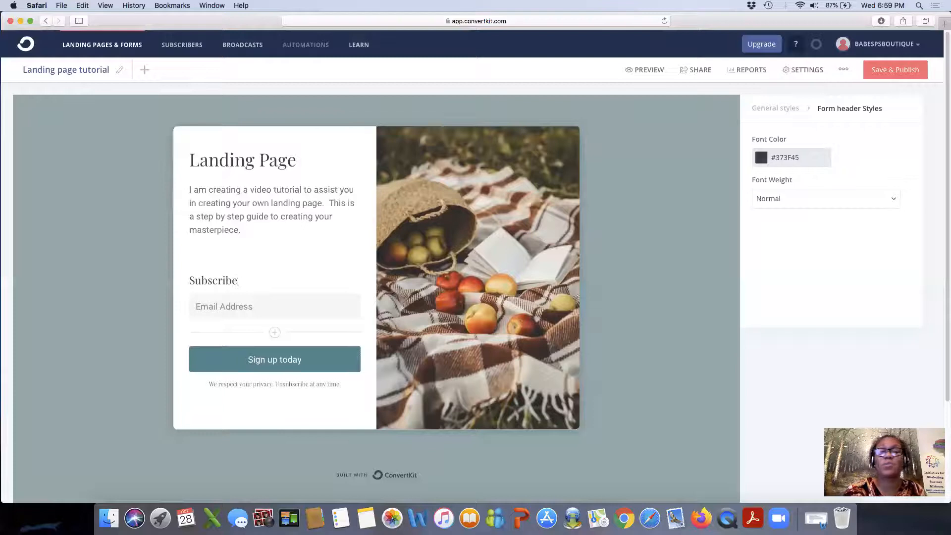
{"action": "key", "text": "BackSpace"}
{"action": "key", "text": "BackSpace"}
{"action": "key", "text": "BackSpace"}
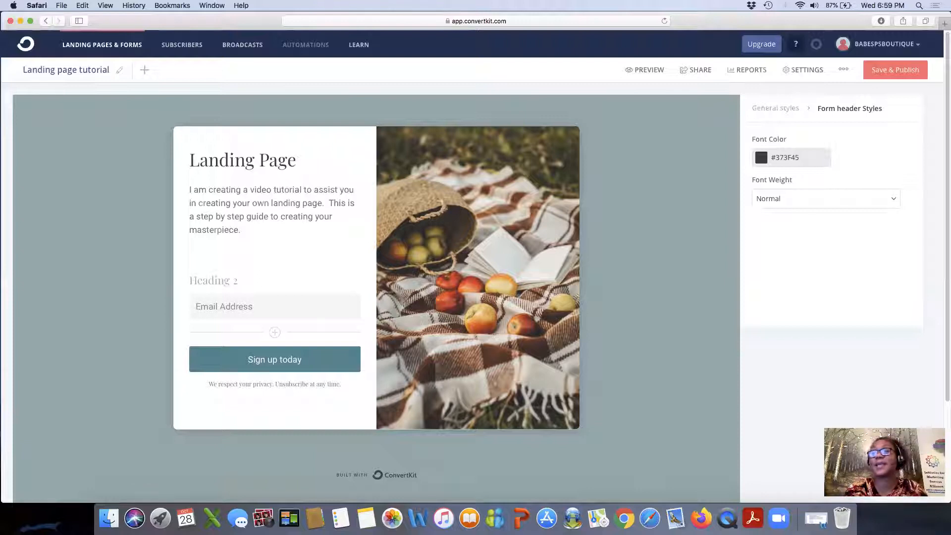
{"action": "type", "text": "I "}
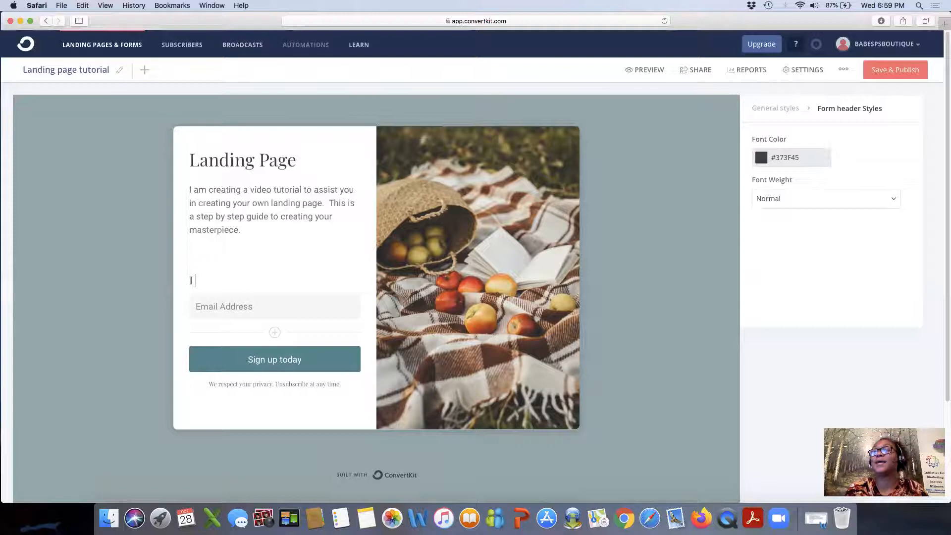
{"action": "type", "text": "want to "}
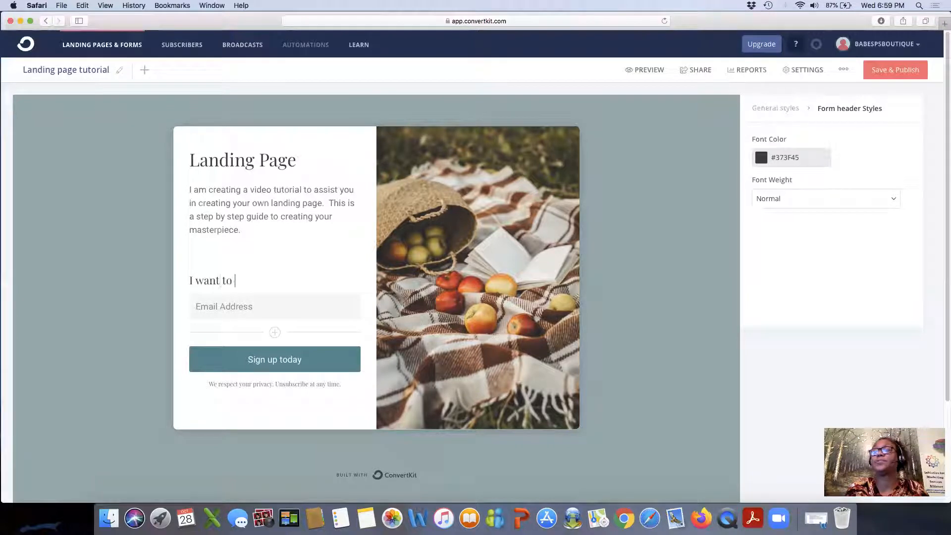
{"action": "type", "text": "Le"}
{"action": "key", "text": "BackSpace"}
{"action": "key", "text": "BackSpace"}
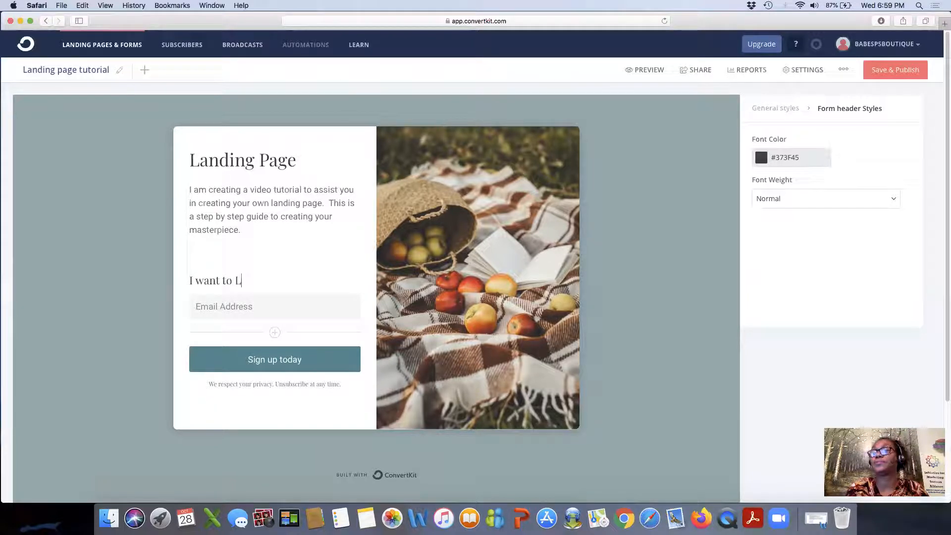
{"action": "type", "text": "learn"}
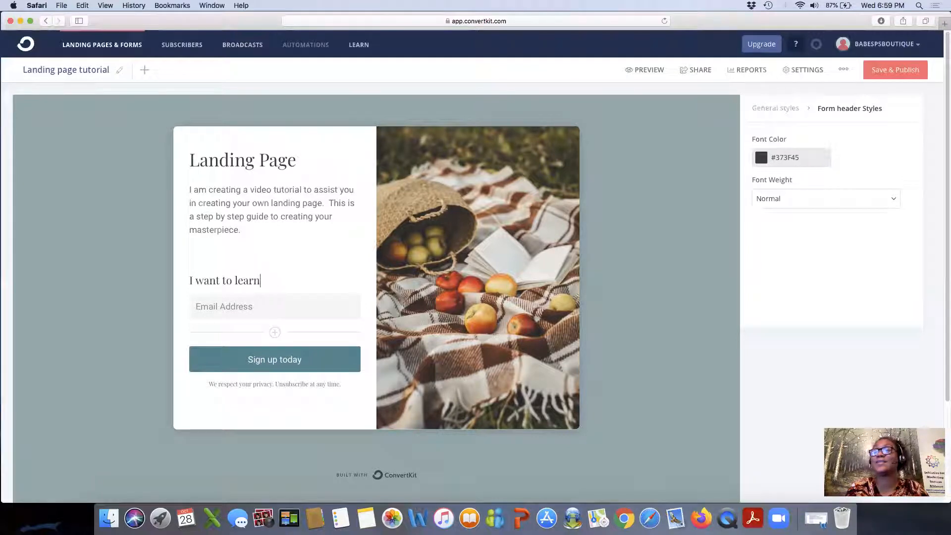
{"action": "type", "text": "!"}
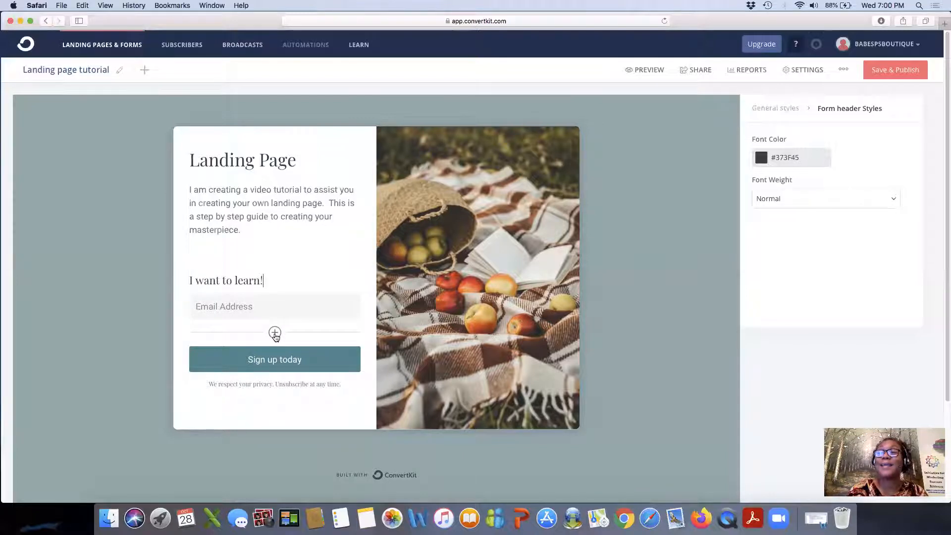
Add a custom field below Email Address and set it to First Name.
{"action": "left_click", "coordinate": [275, 334]}
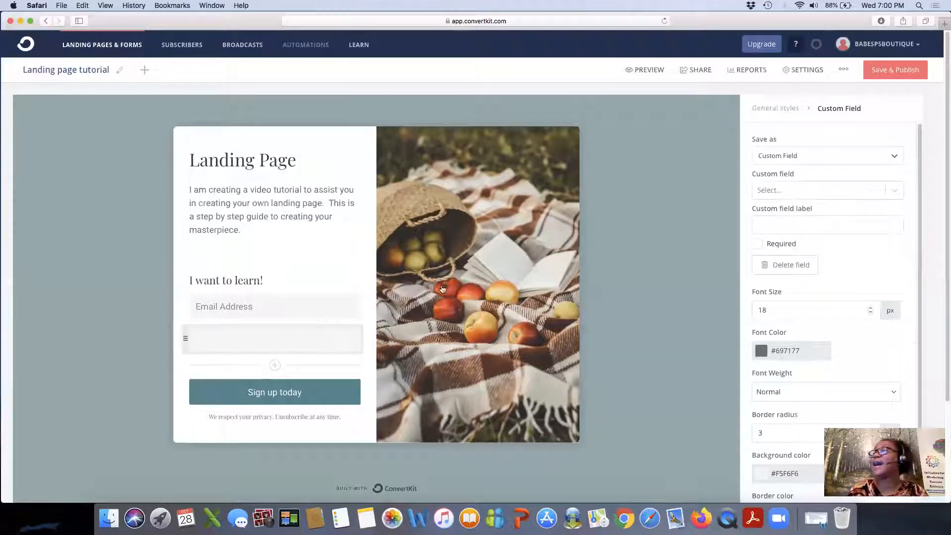
{"action": "left_click", "coordinate": [801, 155]}
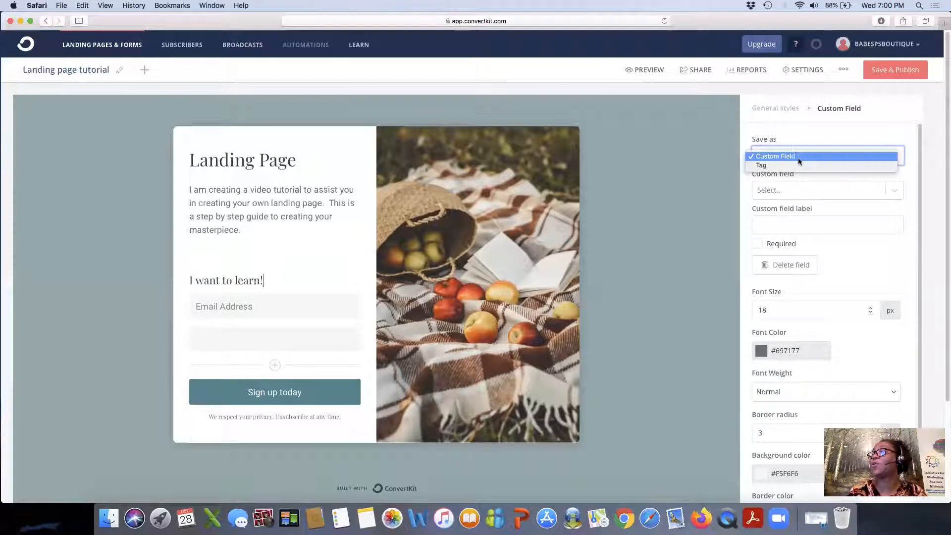
{"action": "left_click", "coordinate": [792, 192]}
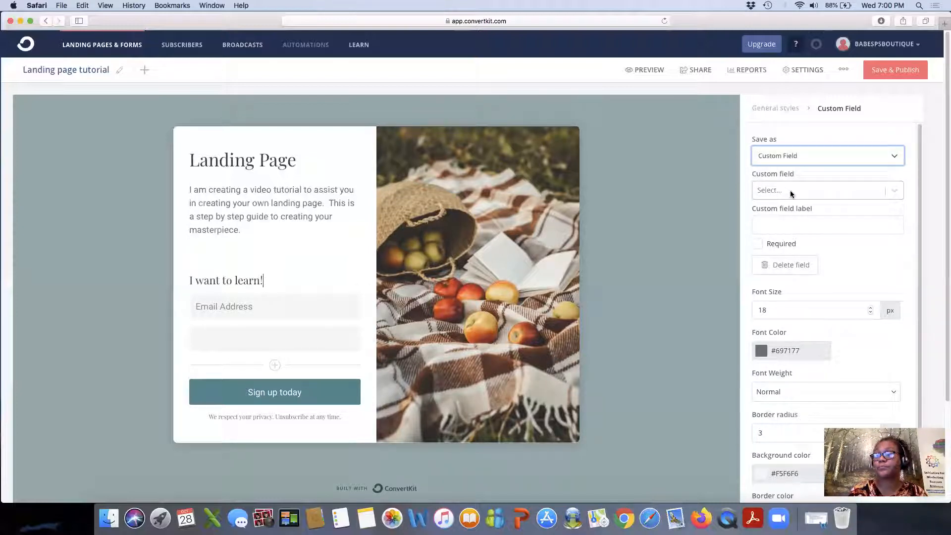
{"action": "left_click", "coordinate": [789, 190]}
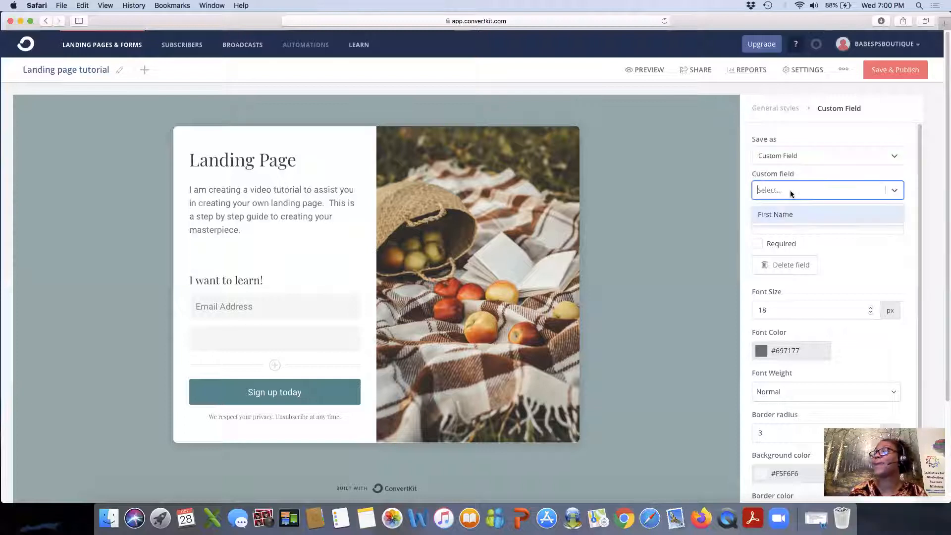
{"action": "left_click", "coordinate": [777, 215]}
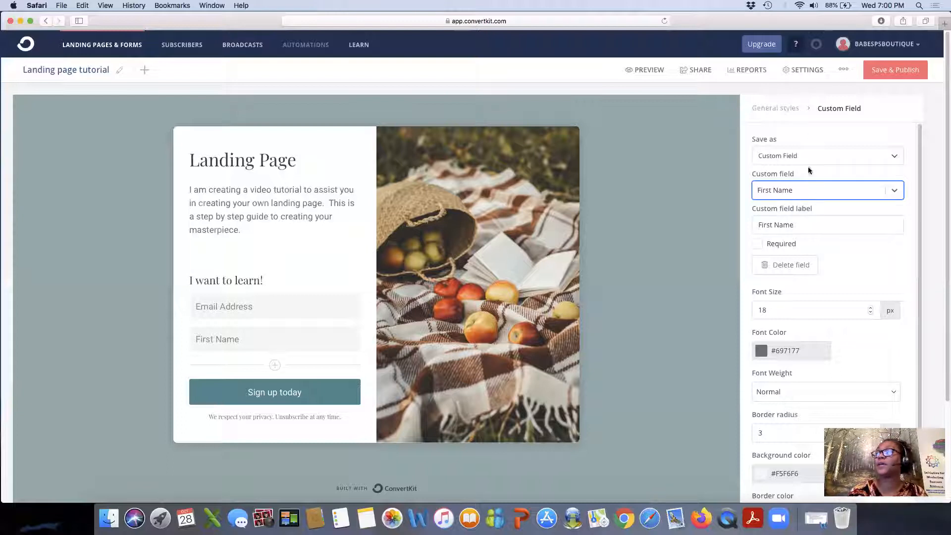
{"action": "left_click", "coordinate": [814, 192]}
{"action": "left_click", "coordinate": [814, 191]}
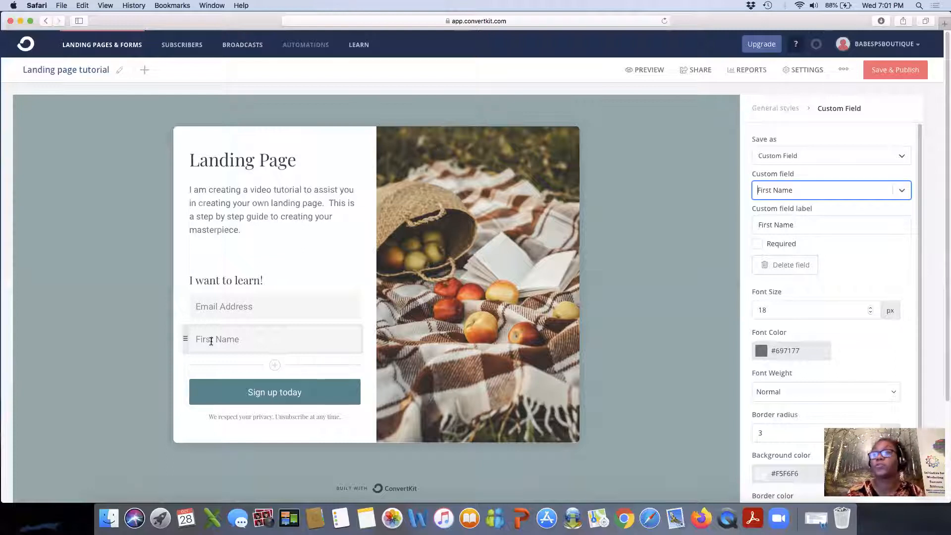
{"action": "left_click", "coordinate": [307, 395]}
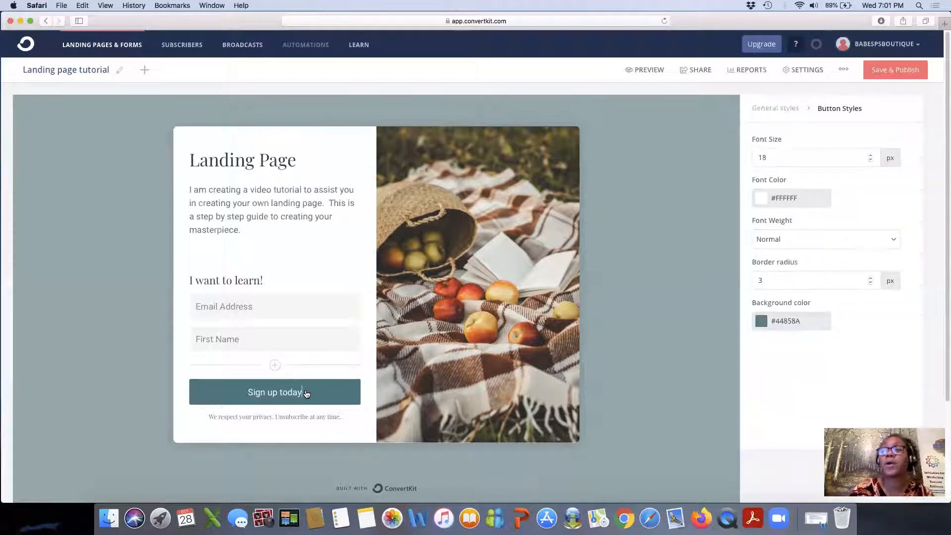
Replace the 'Sign up today' button label with 'Watch Now!' and bring up the landing page settings.
{"action": "key", "text": "BackSpace"}
{"action": "key", "text": "BackSpace"}
{"action": "key", "text": "BackSpace"}
{"action": "key", "text": "BackSpace"}
{"action": "key", "text": "BackSpace"}
{"action": "key", "text": "BackSpace"}
{"action": "key", "text": "BackSpace"}
{"action": "key", "text": "BackSpace"}
{"action": "key", "text": "BackSpace"}
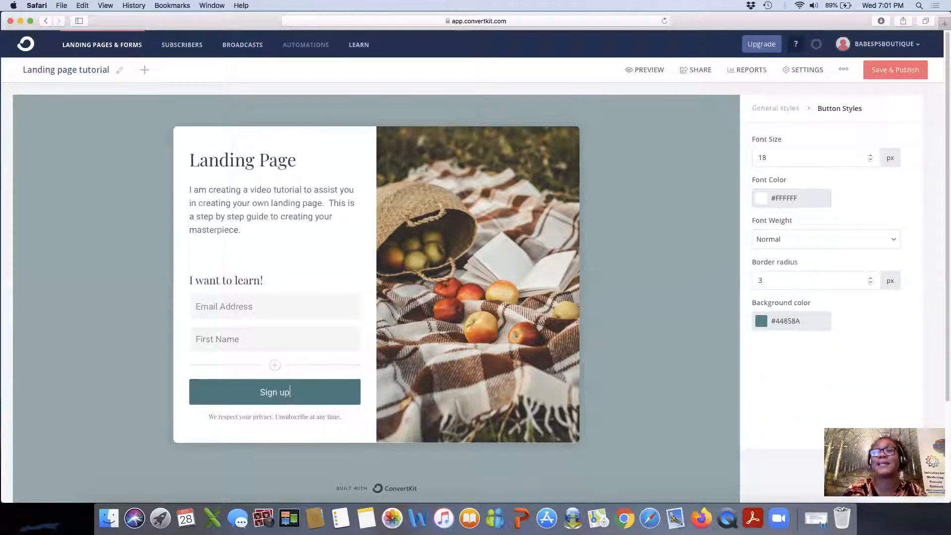
{"action": "key", "text": "BackSpace"}
{"action": "key", "text": "BackSpace"}
{"action": "key", "text": "BackSpace"}
{"action": "key", "text": "BackSpace"}
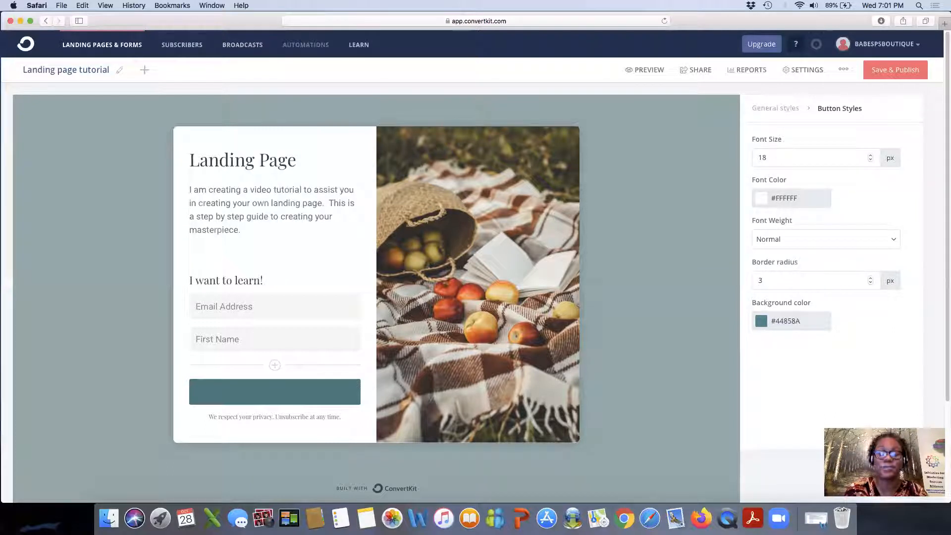
{"action": "type", "text": "Watch"}
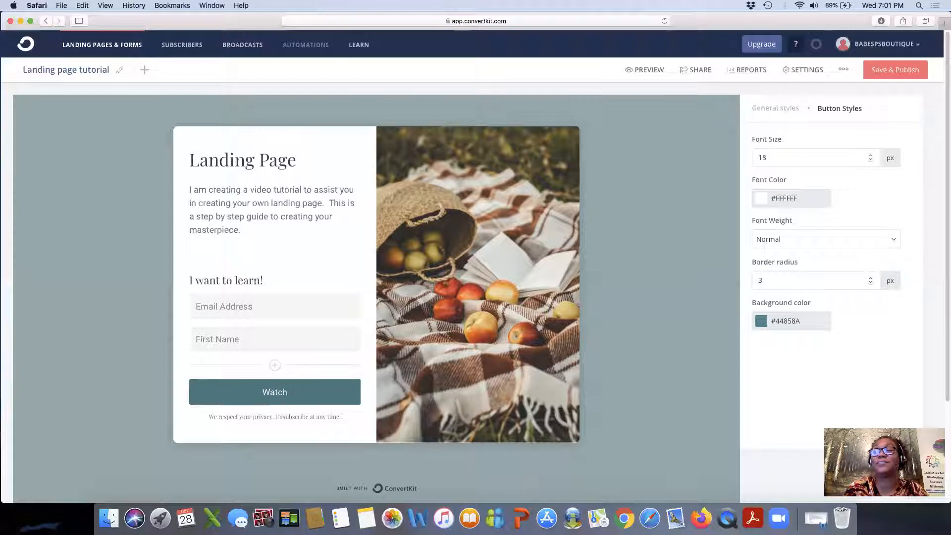
{"action": "type", "text": " Now"}
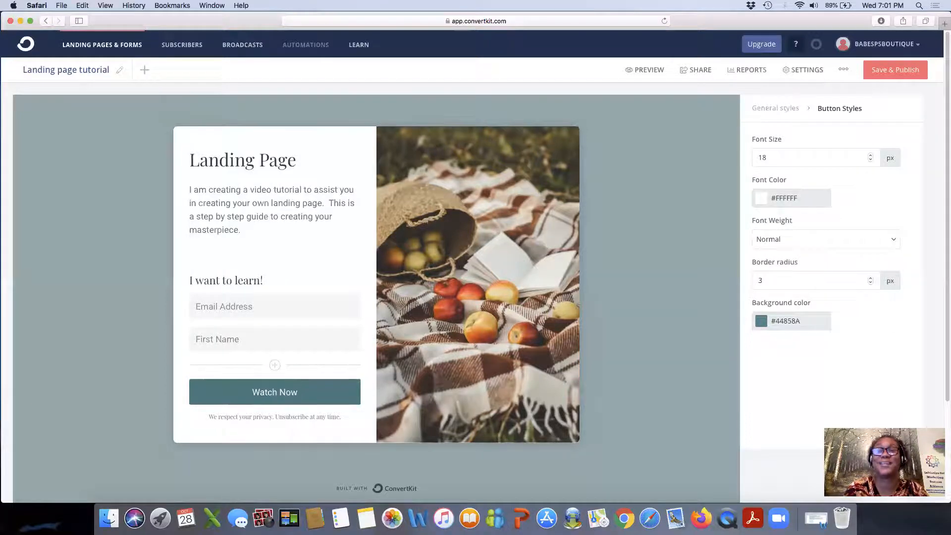
{"action": "type", "text": "!"}
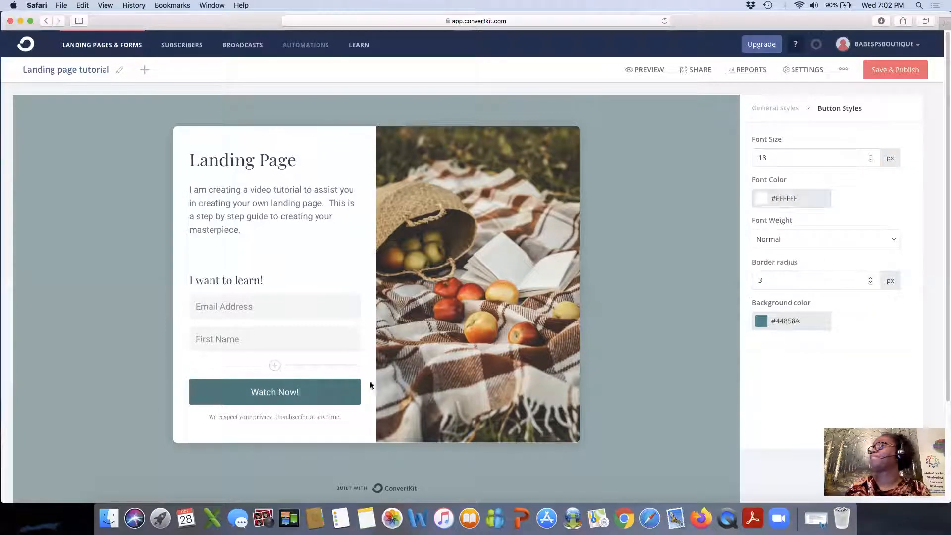
{"action": "left_click", "coordinate": [805, 72]}
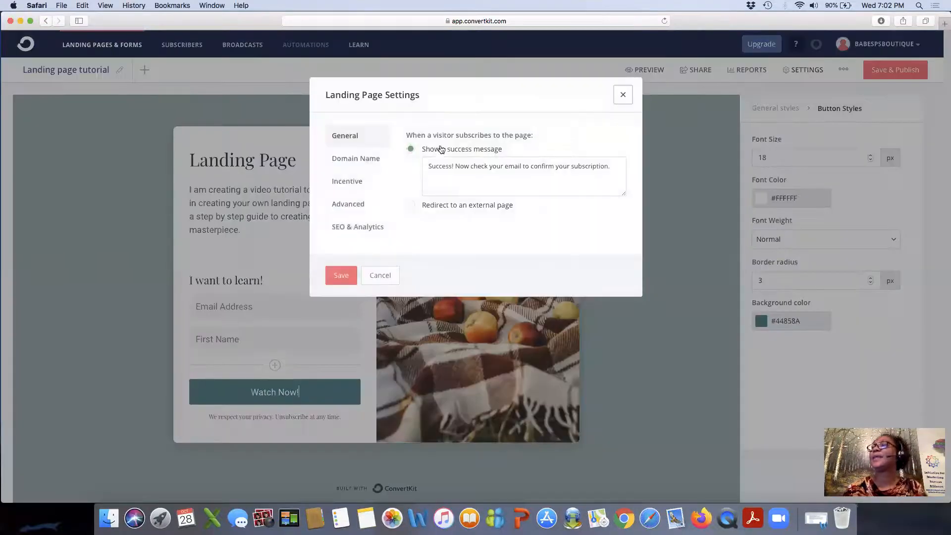
Choose 'Redirect to an external page' and enter the creator's weebly.com website address as the destination.
{"action": "left_click", "coordinate": [412, 206]}
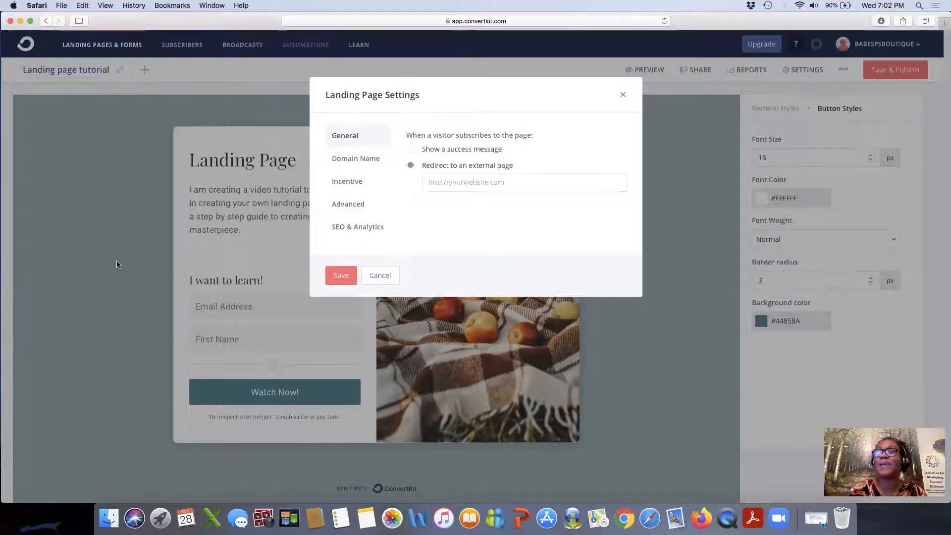
{"action": "left_click", "coordinate": [447, 182]}
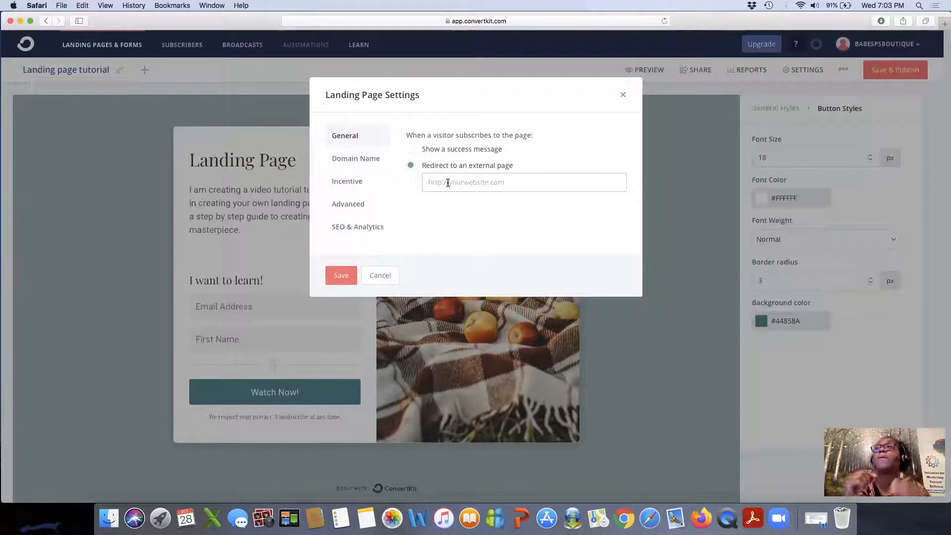
{"action": "type", "text": "www.anntriciabraysmith"}
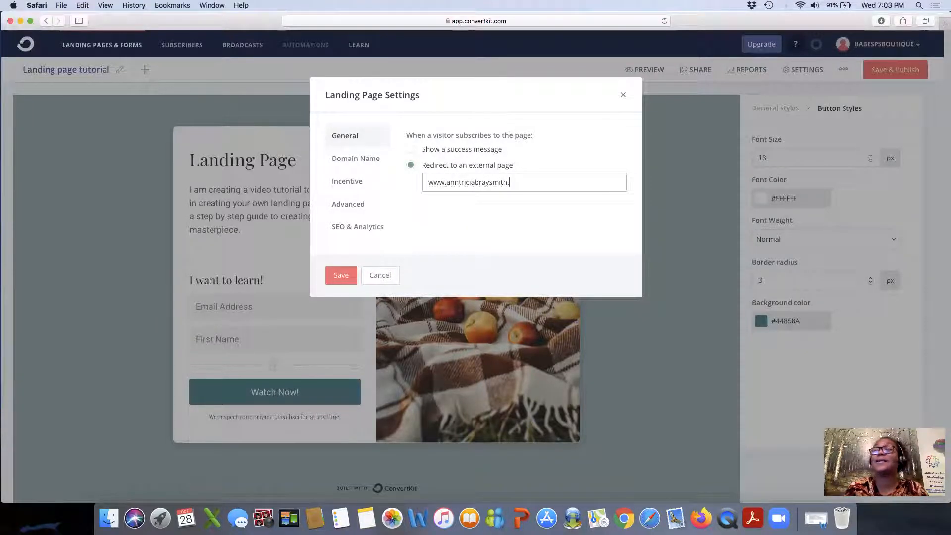
{"action": "type", "text": ".weebly.com"}
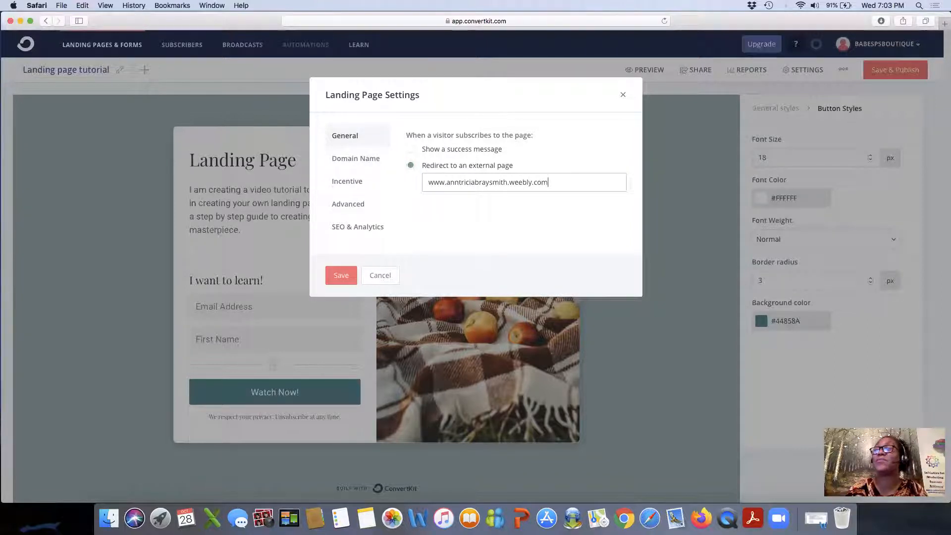
{"action": "key", "text": "Return"}
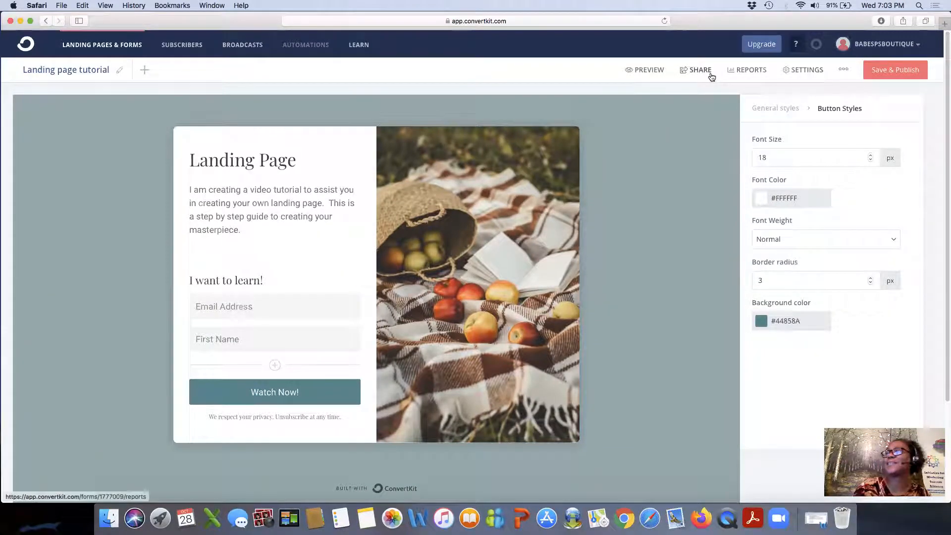
In the Incentive tab, review the email contents and toggle Auto-confirm and Send incentive email, keeping the email on.
{"action": "left_click", "coordinate": [792, 70]}
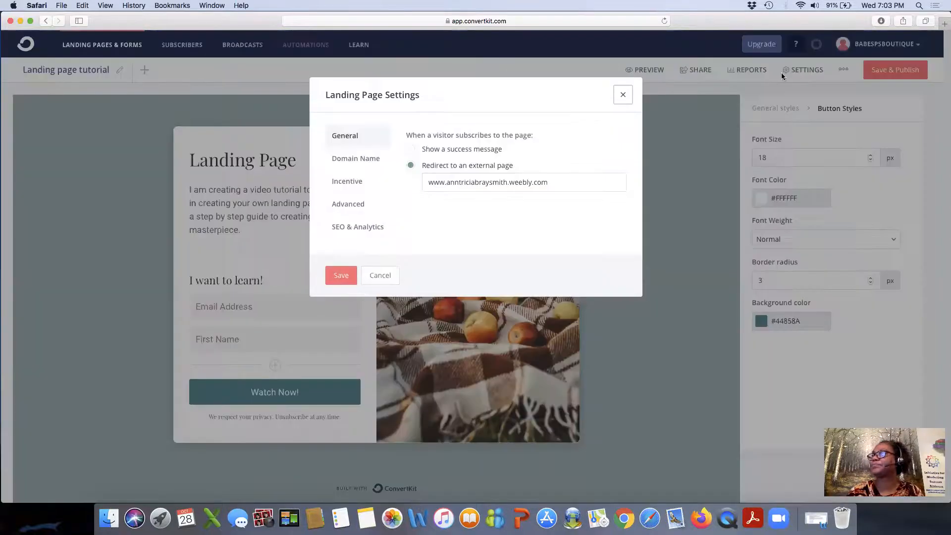
{"action": "left_click", "coordinate": [341, 183]}
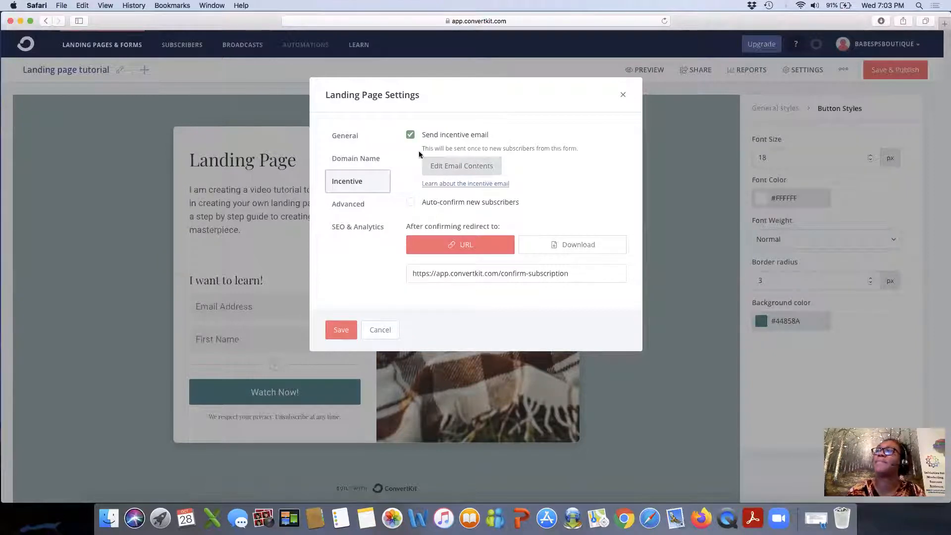
{"action": "left_click", "coordinate": [464, 171]}
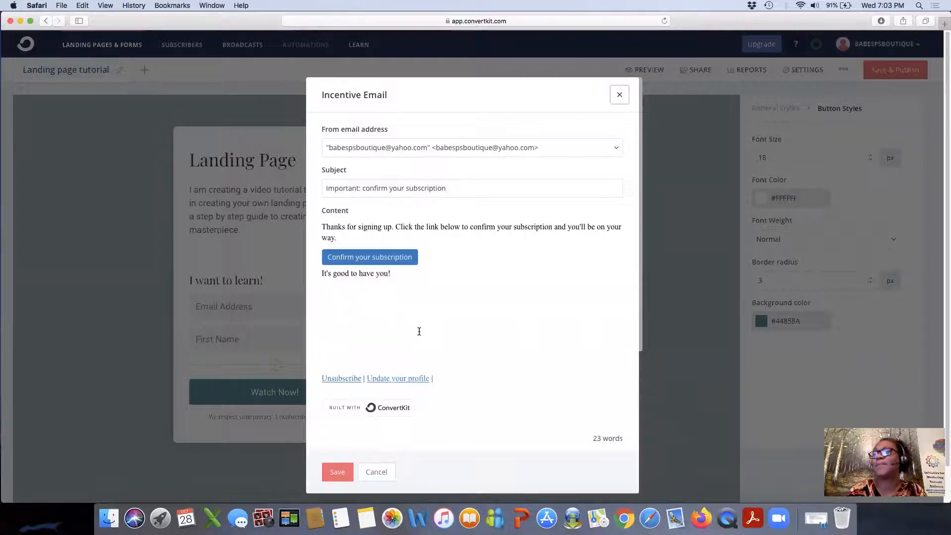
{"action": "left_click", "coordinate": [376, 472]}
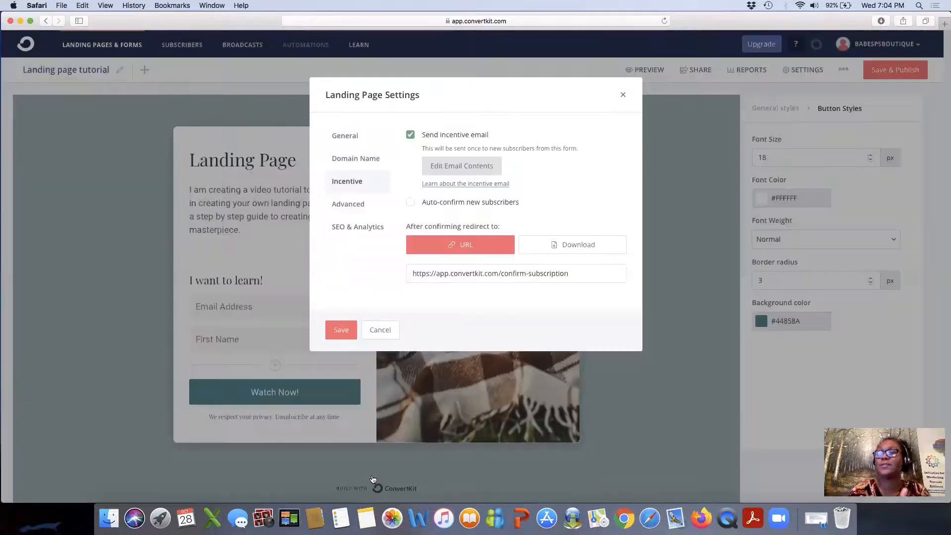
{"action": "left_click", "coordinate": [411, 203]}
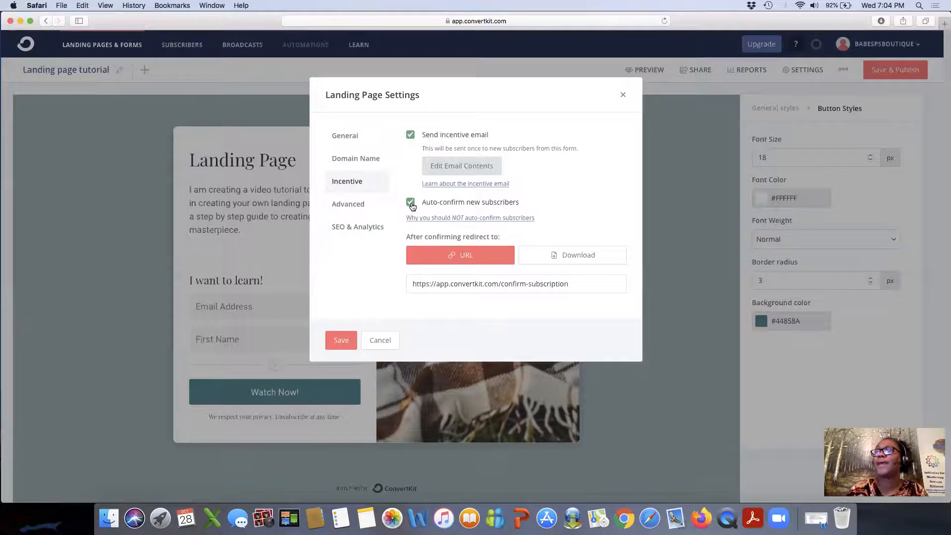
{"action": "left_click", "coordinate": [410, 135]}
{"action": "left_click", "coordinate": [410, 135]}
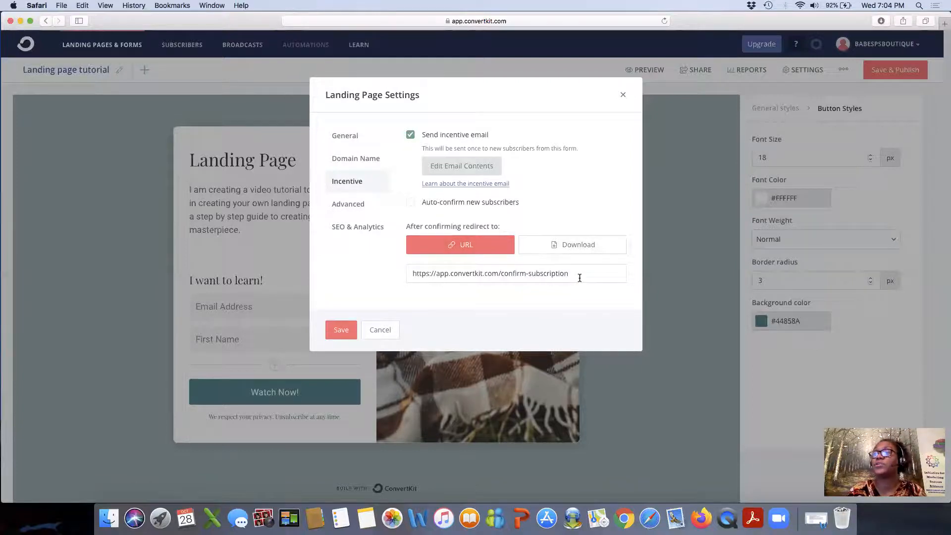
Replace the confirmation redirect URL with the creator's weebly.com website address and save.
{"action": "left_click_drag", "start_coordinate": [578, 275], "coordinate": [416, 263]}
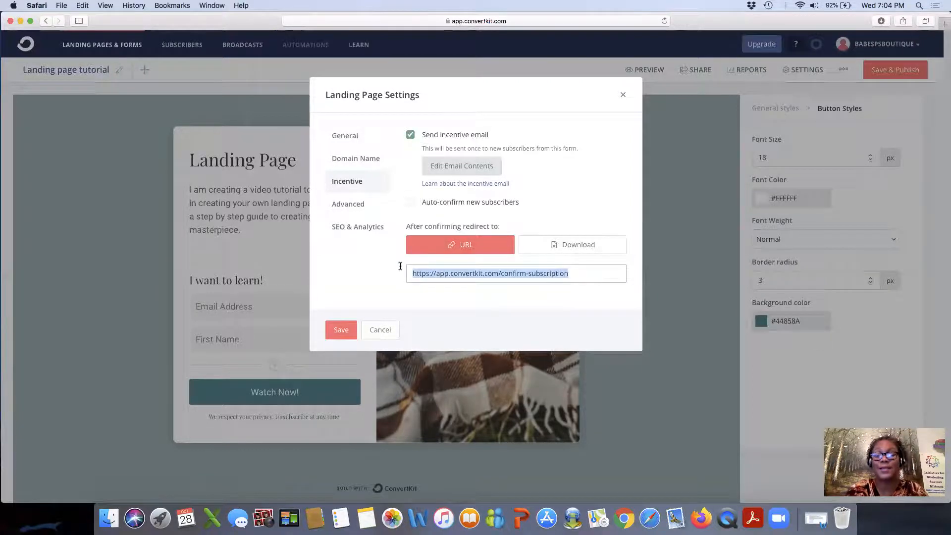
{"action": "type", "text": "www.annt"}
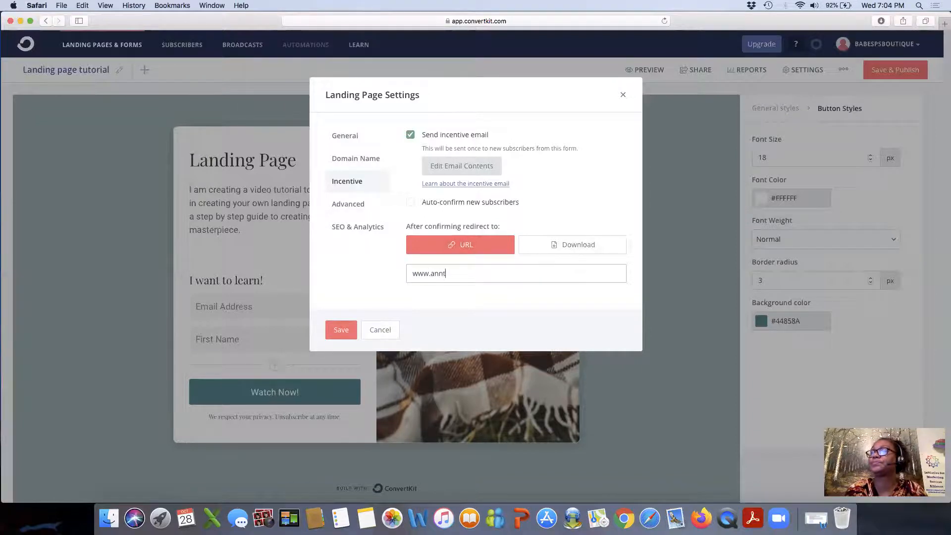
{"action": "type", "text": "riciabrays"}
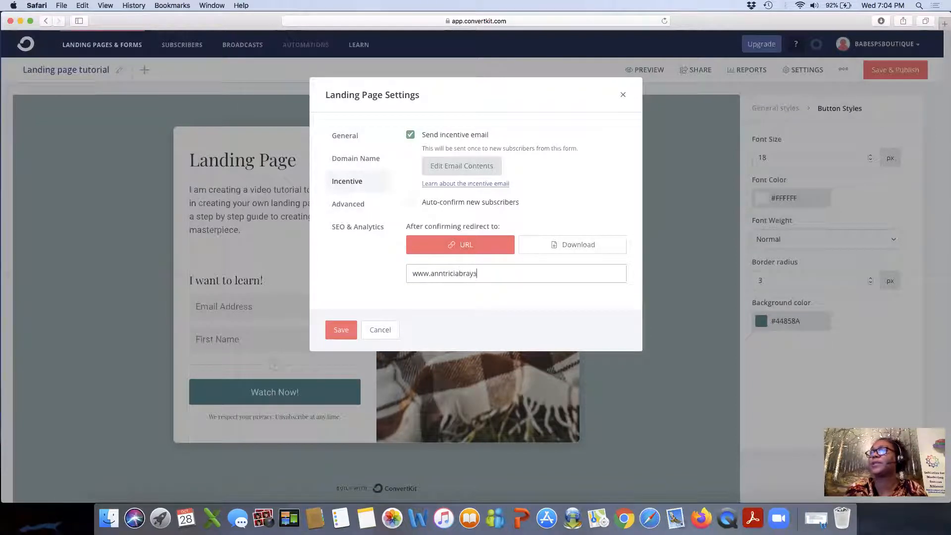
{"action": "type", "text": "mith.we"}
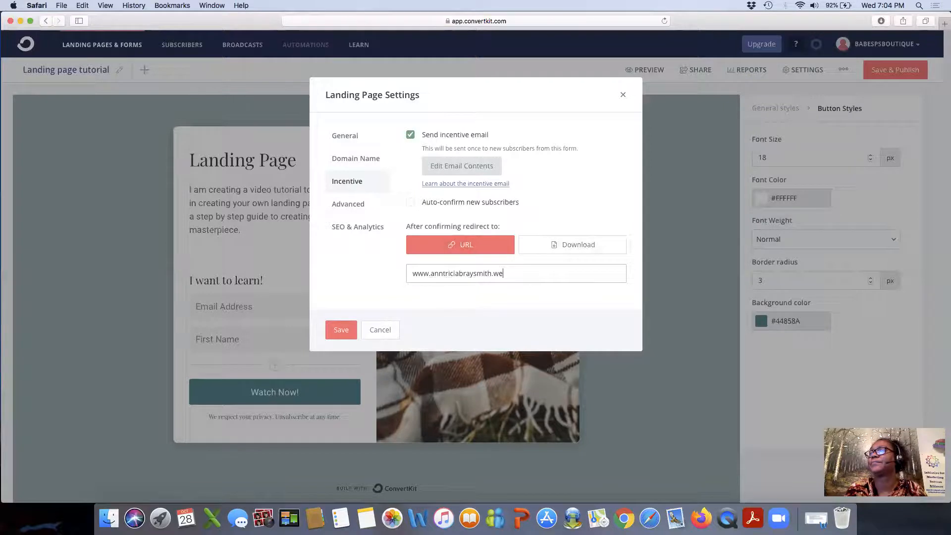
{"action": "type", "text": "ebly.com"}
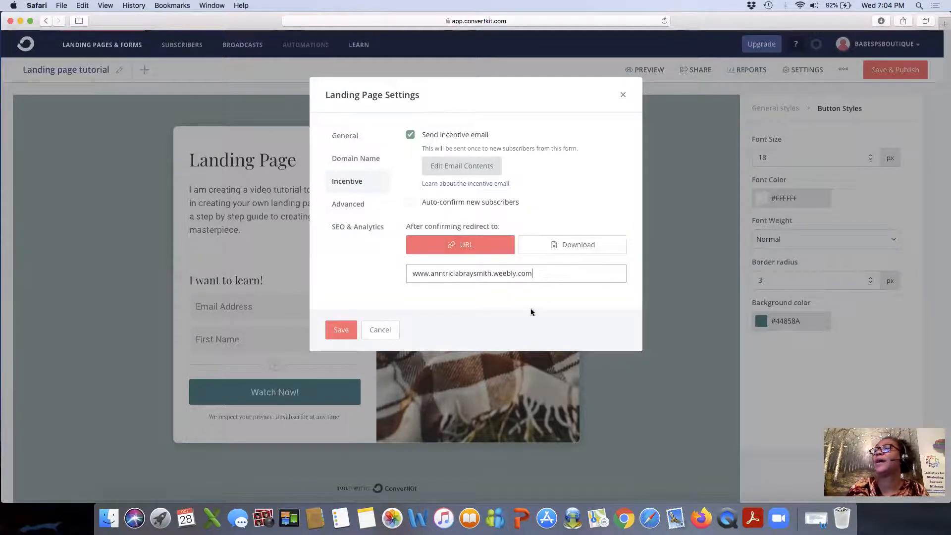
{"action": "left_click", "coordinate": [341, 330]}
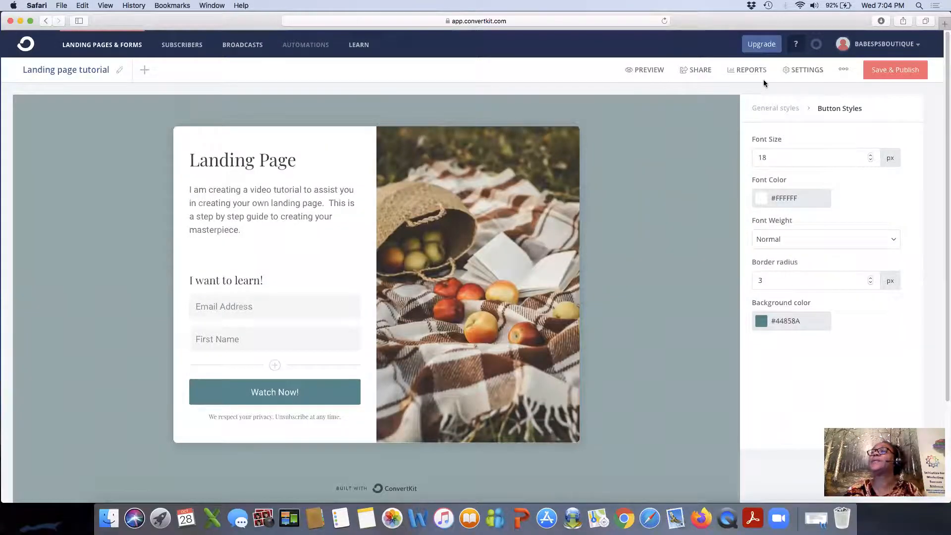
Try the Download redirect option, cancel the file chooser, and switch back to the URL redirect.
{"action": "left_click", "coordinate": [805, 72]}
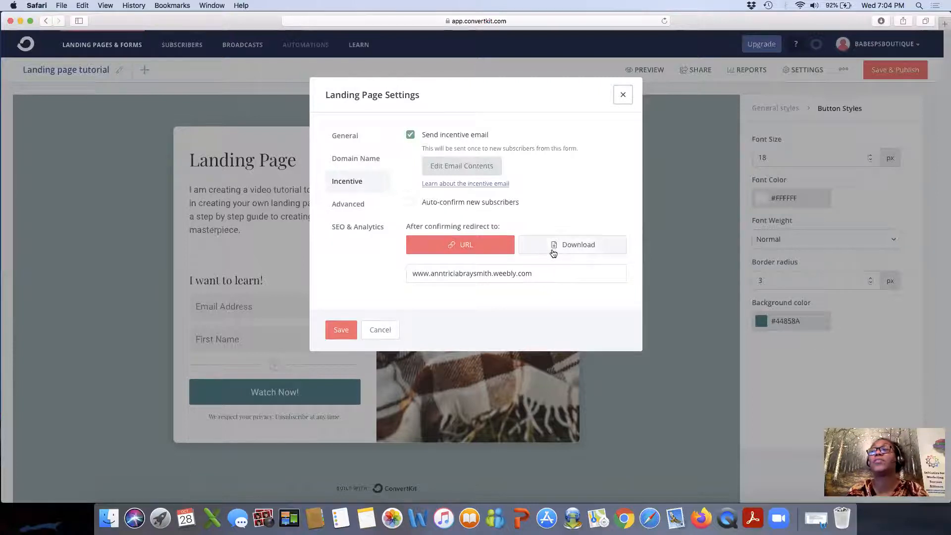
{"action": "left_click", "coordinate": [554, 250]}
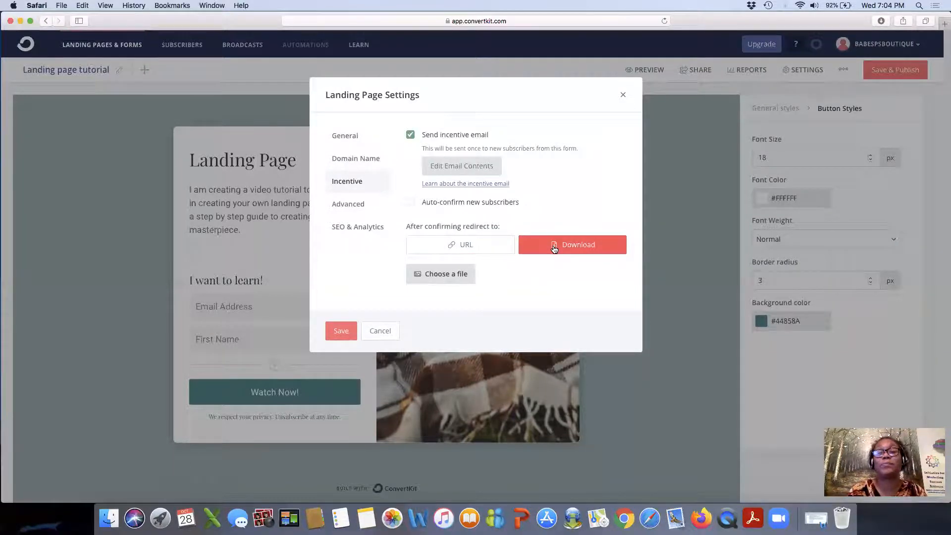
{"action": "left_click", "coordinate": [448, 280]}
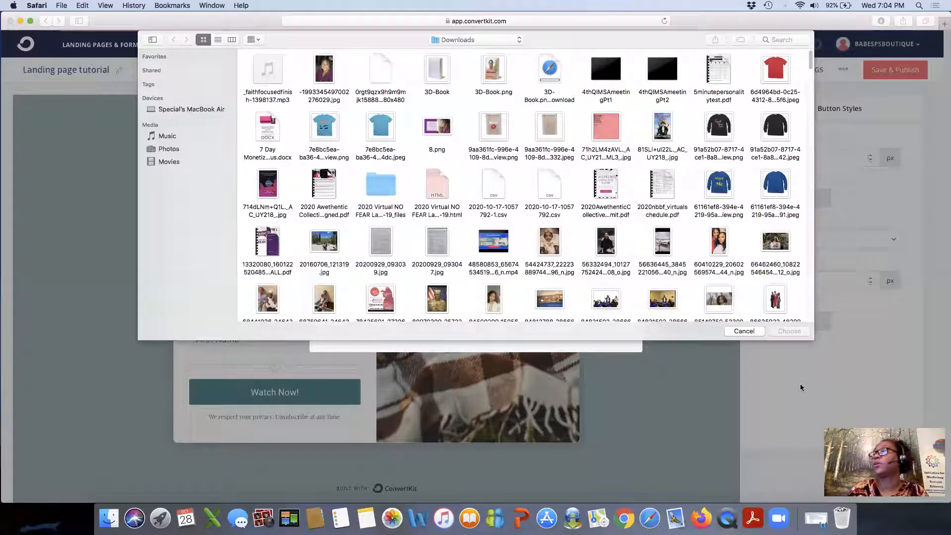
{"action": "left_click", "coordinate": [742, 331]}
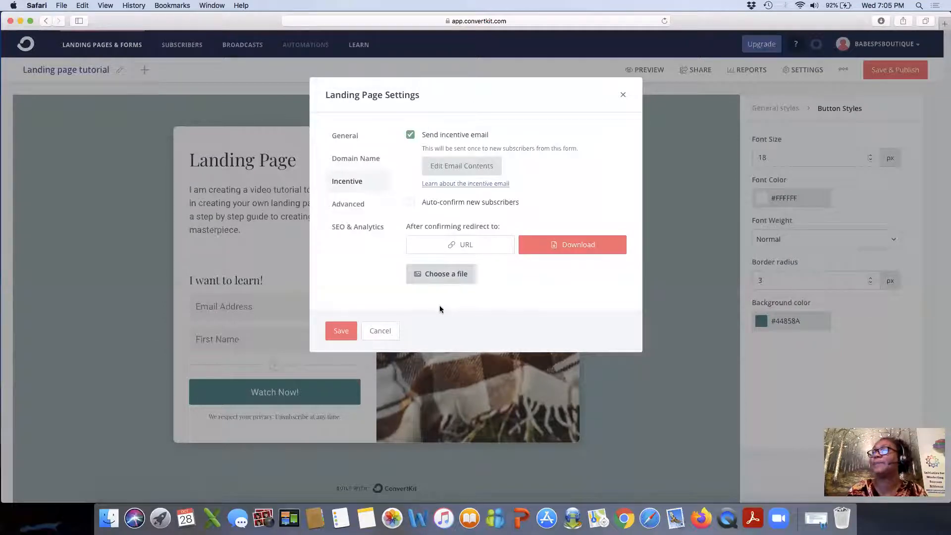
{"action": "left_click", "coordinate": [452, 244]}
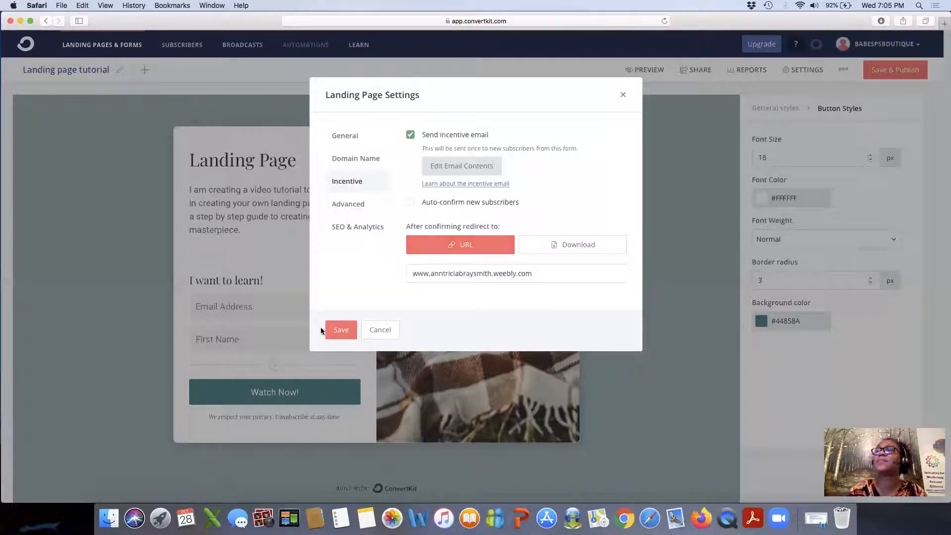
Under Advanced, choose Hide the form and tick Send subscriber to thank you page, then save.
{"action": "left_click", "coordinate": [361, 203]}
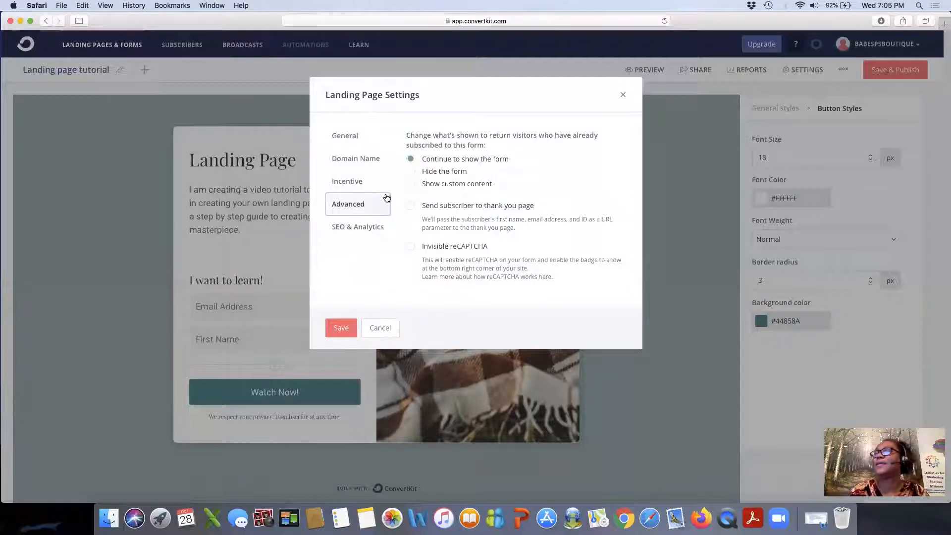
{"action": "left_click", "coordinate": [412, 171]}
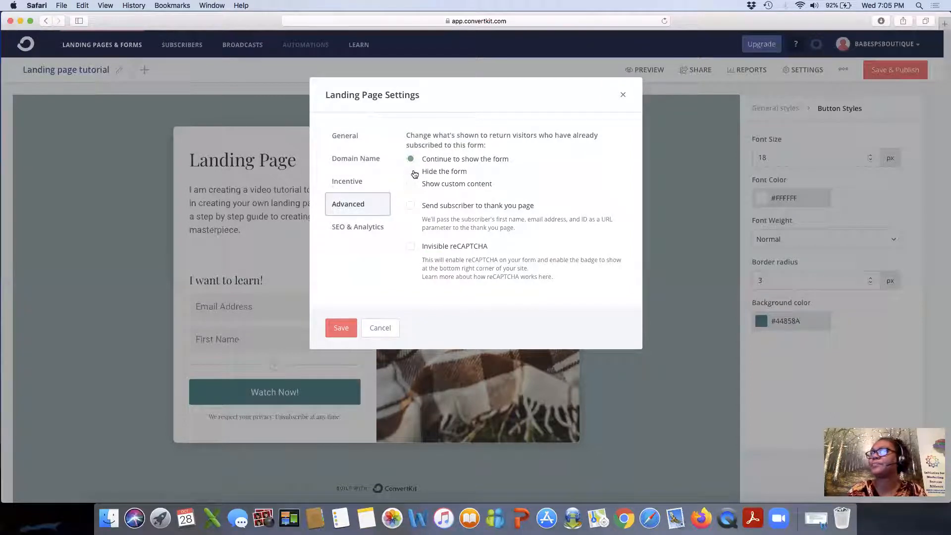
{"action": "left_click", "coordinate": [410, 206]}
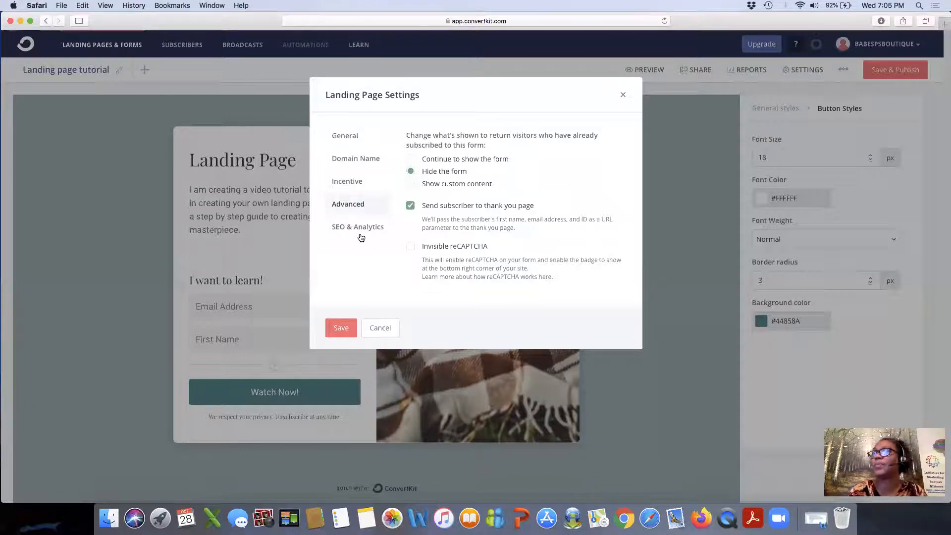
{"action": "left_click", "coordinate": [333, 330]}
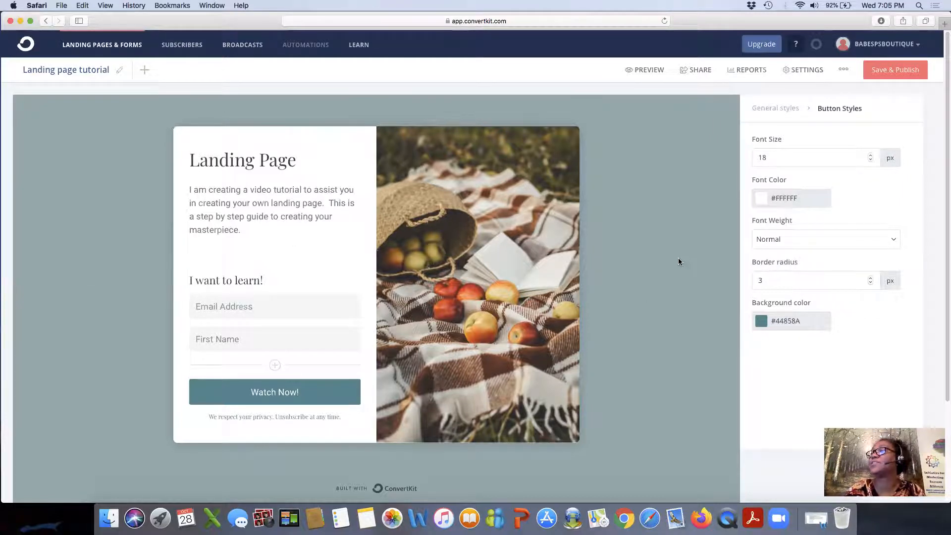
Set the Watch Now button background to the muted grey-green #6E856B.
{"action": "left_click", "coordinate": [760, 325]}
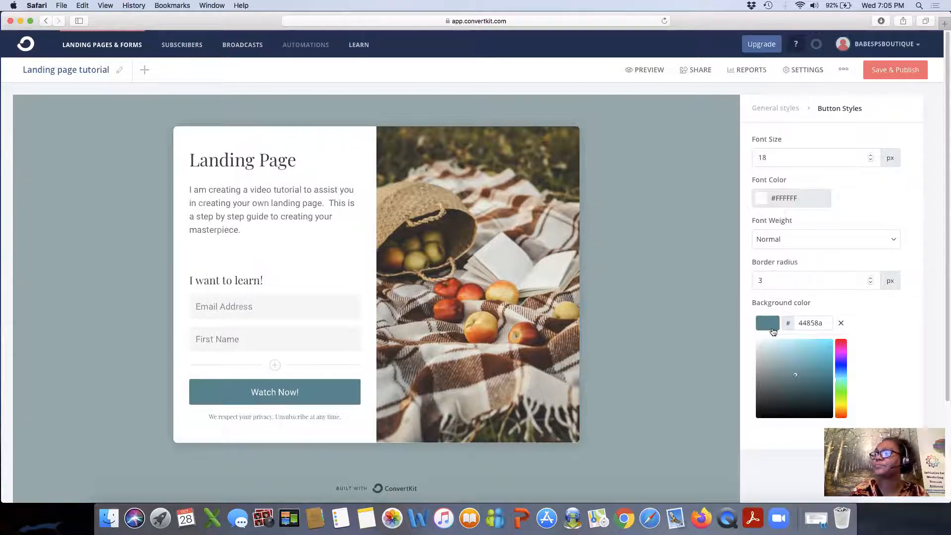
{"action": "mouse_move", "coordinate": [814, 355]}
{"action": "left_mouse_down"}
{"action": "mouse_move", "coordinate": [818, 371]}
{"action": "mouse_move", "coordinate": [781, 394]}
{"action": "left_mouse_up"}
{"action": "mouse_move", "coordinate": [841, 368]}
{"action": "left_mouse_down"}
{"action": "mouse_move", "coordinate": [841, 392]}
{"action": "mouse_move", "coordinate": [777, 364]}
{"action": "mouse_move", "coordinate": [796, 358]}
{"action": "left_mouse_up"}
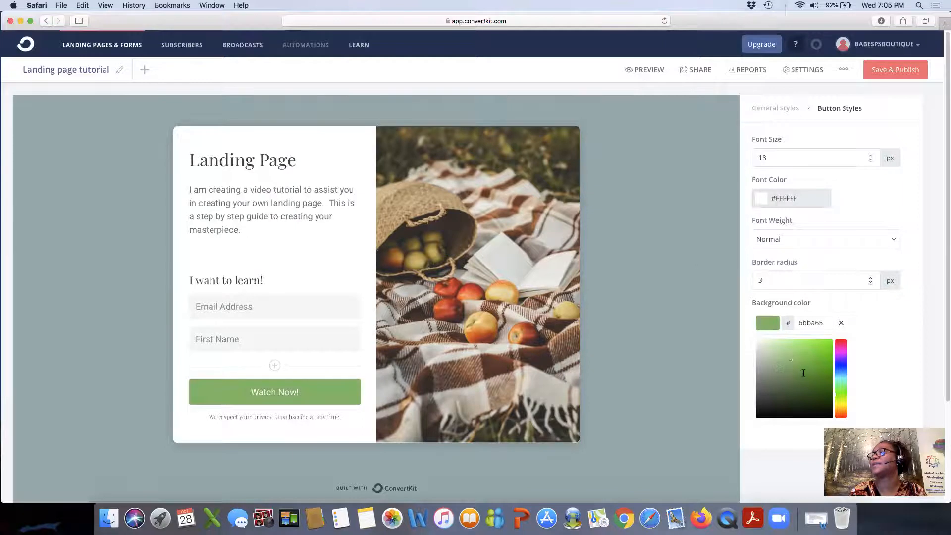
{"action": "left_click", "coordinate": [804, 374]}
{"action": "left_click", "coordinate": [771, 379]}
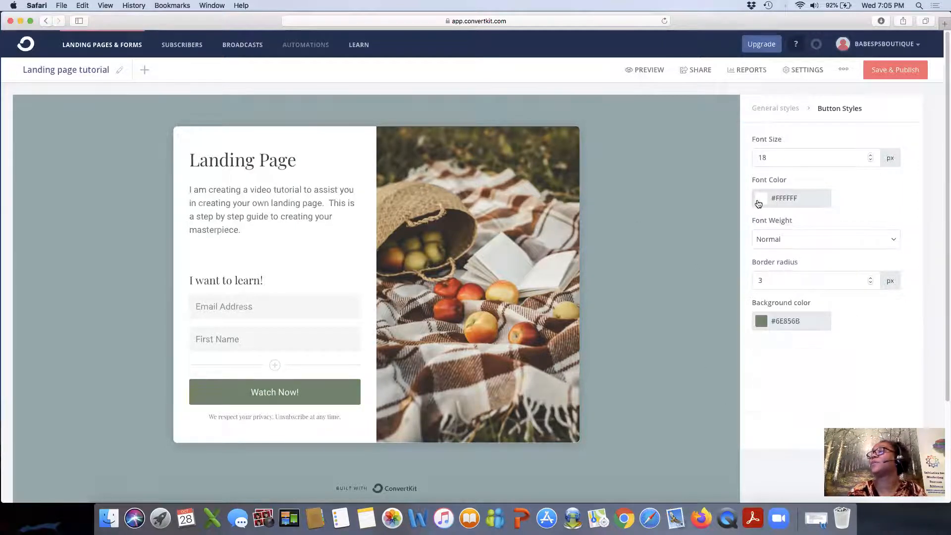
Set the button text colour to dark reddish-brown #552626.
{"action": "left_click", "coordinate": [797, 204]}
{"action": "left_click", "coordinate": [808, 247]}
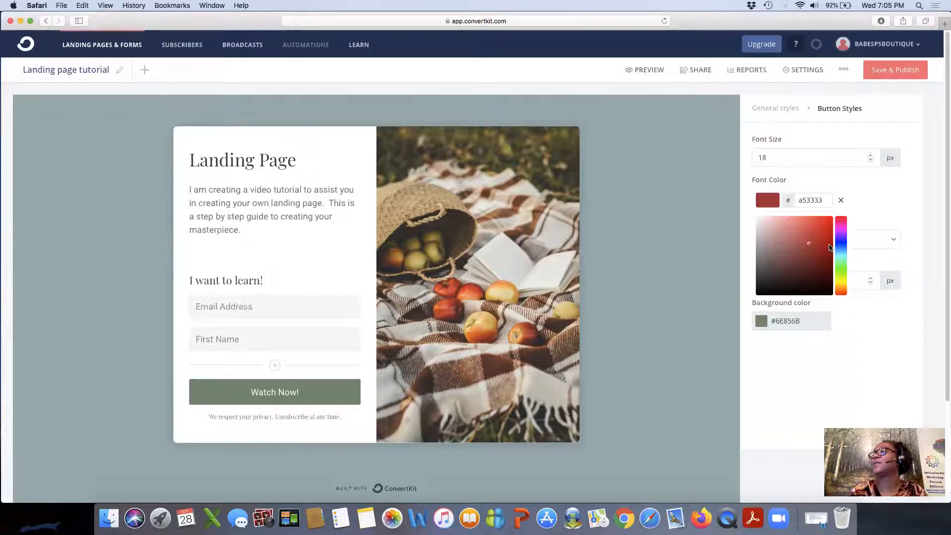
{"action": "mouse_move", "coordinate": [810, 245]}
{"action": "left_mouse_down"}
{"action": "mouse_move", "coordinate": [814, 270]}
{"action": "mouse_move", "coordinate": [799, 269]}
{"action": "left_mouse_up"}
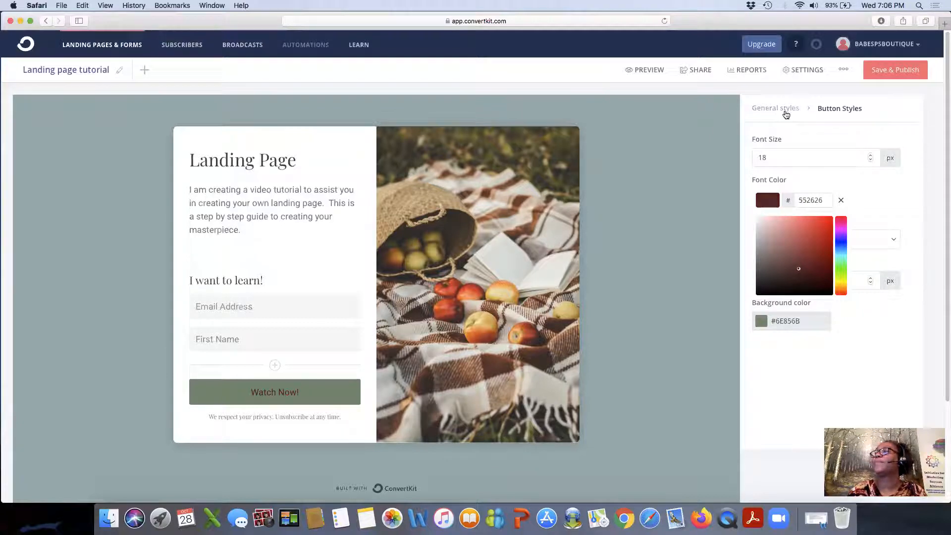
{"action": "left_click", "coordinate": [777, 112]}
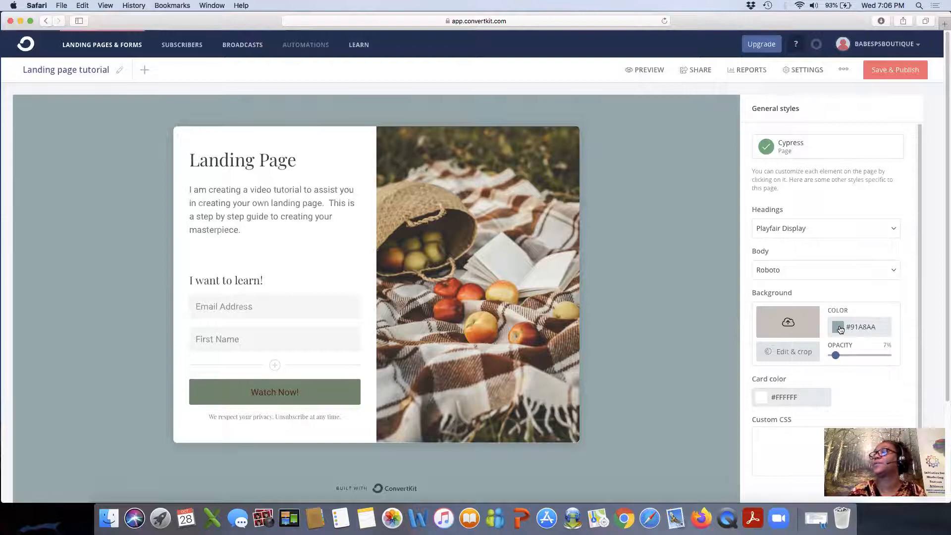
Change the page background colour to blue #50789A.
{"action": "left_click", "coordinate": [841, 329]}
{"action": "left_click", "coordinate": [845, 369]}
{"action": "left_click_drag", "start_coordinate": [846, 369], "coordinate": [868, 365]}
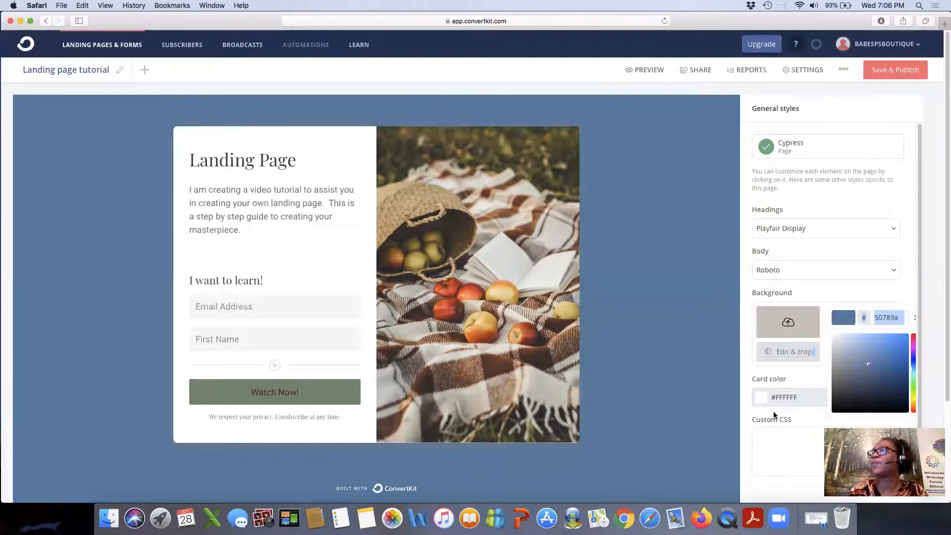
{"action": "left_click", "coordinate": [745, 395]}
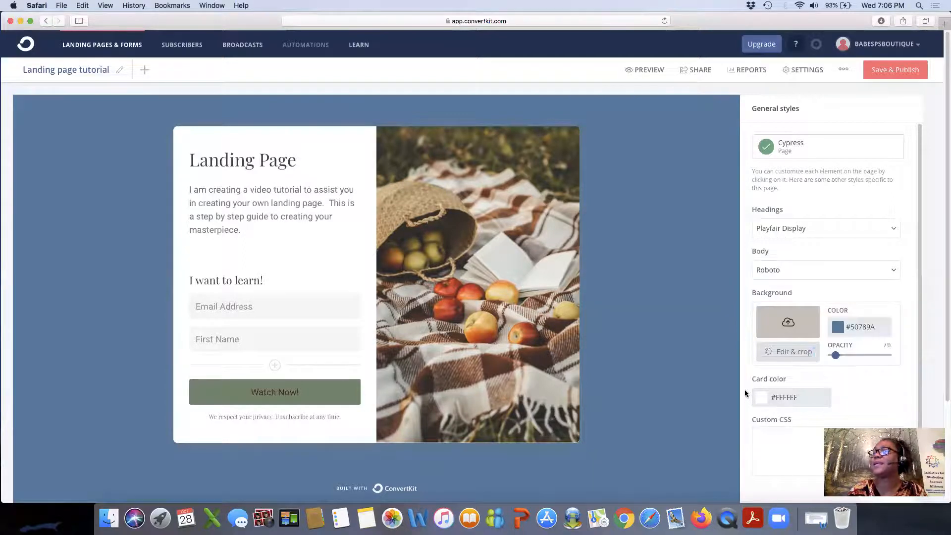
Set the card colour to tan #C5B9B9 and save and publish the landing page.
{"action": "left_click", "coordinate": [765, 396]}
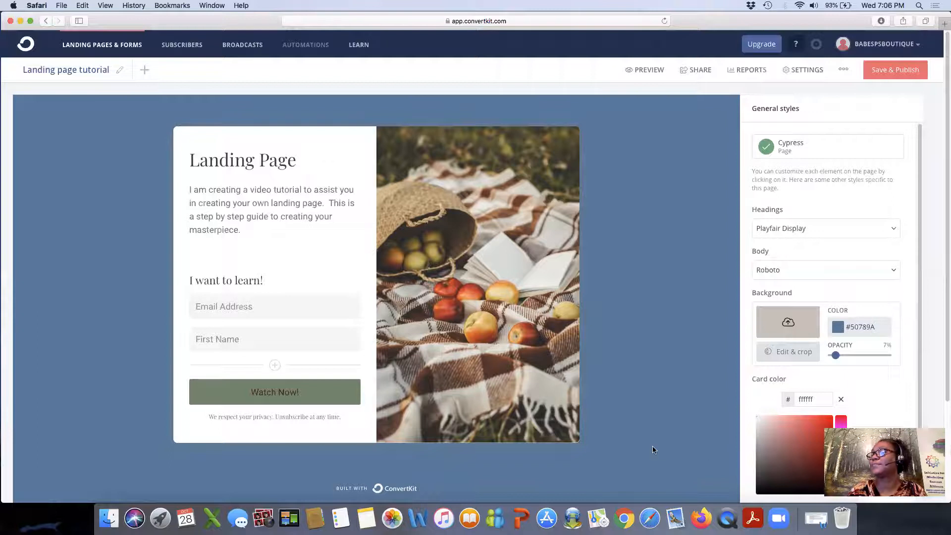
{"action": "left_click", "coordinate": [823, 452]}
{"action": "mouse_move", "coordinate": [818, 460]}
{"action": "left_mouse_down"}
{"action": "mouse_move", "coordinate": [771, 441]}
{"action": "mouse_move", "coordinate": [766, 453]}
{"action": "mouse_move", "coordinate": [761, 433]}
{"action": "left_mouse_up"}
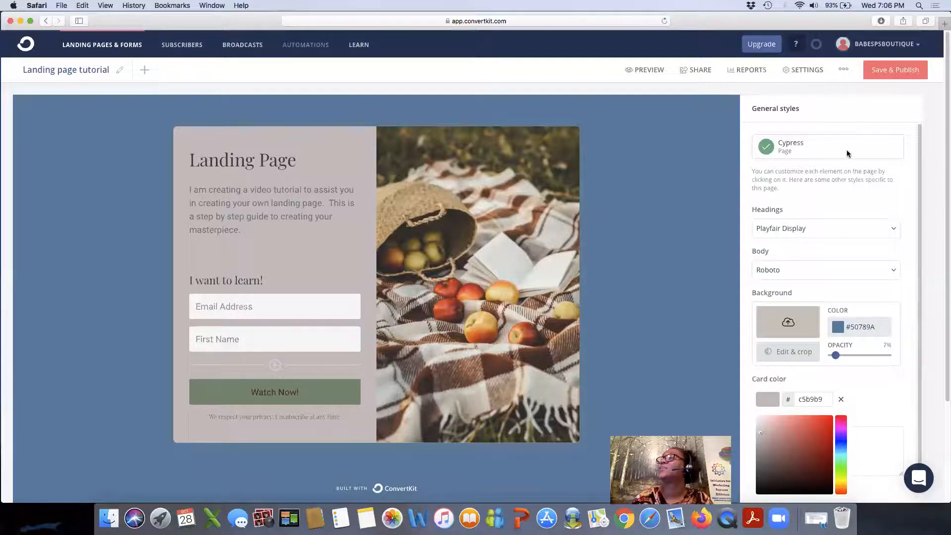
{"action": "left_click", "coordinate": [898, 73]}
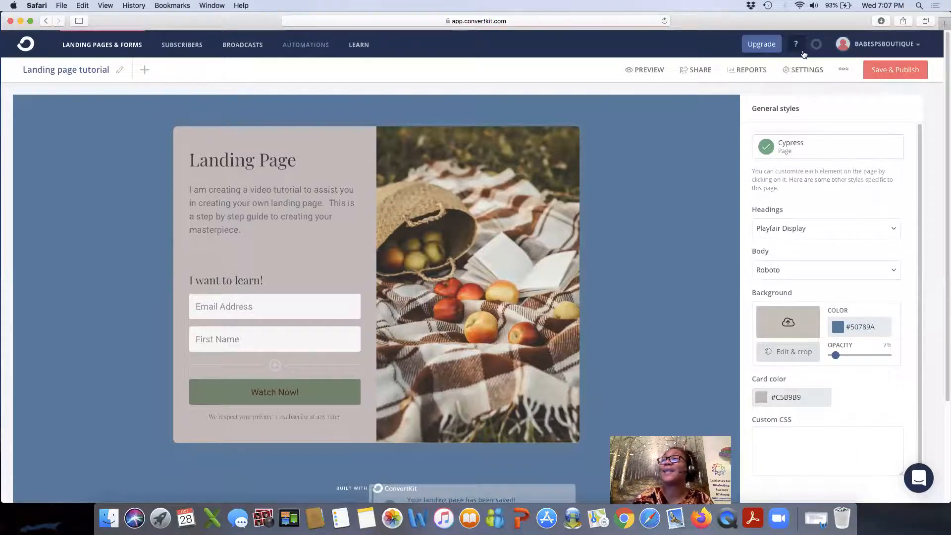
Open the full preview of the finished landing page.
{"action": "left_click", "coordinate": [649, 70]}
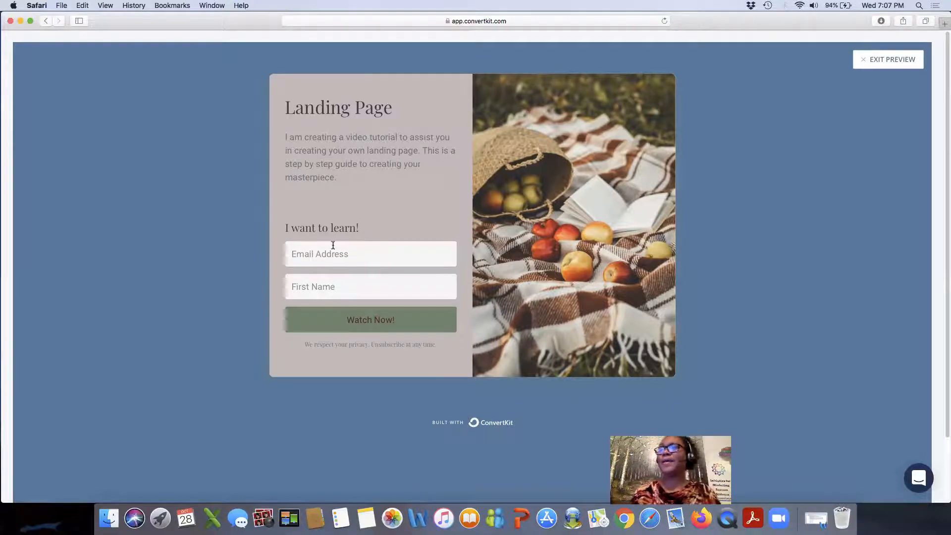
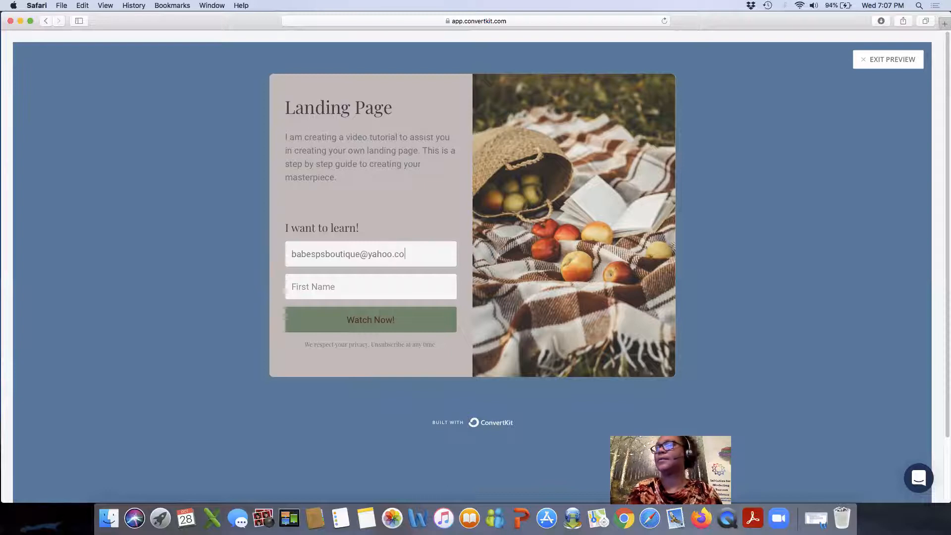
Enter a test email address and the first name 'Testing Tab' in the preview signup form.
{"action": "left_click", "coordinate": [299, 283]}
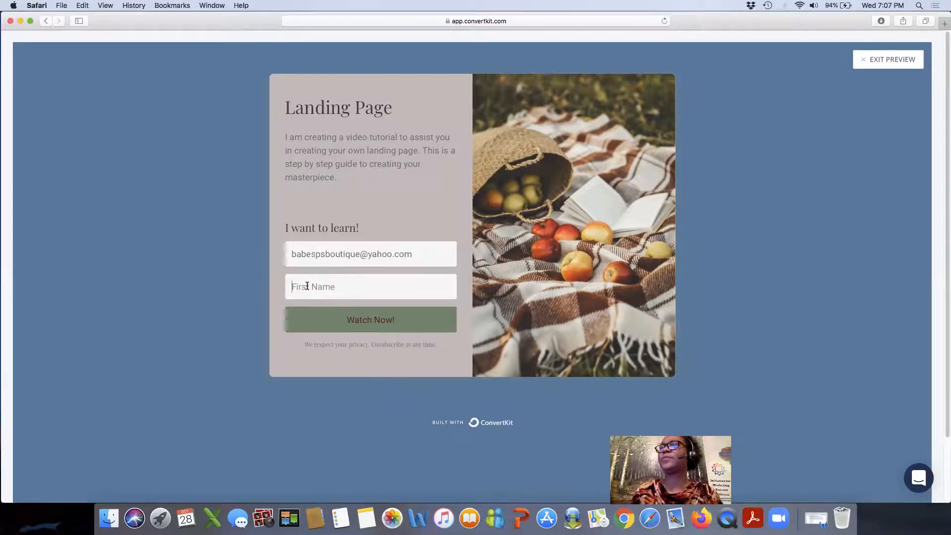
{"action": "type", "text": "T"}
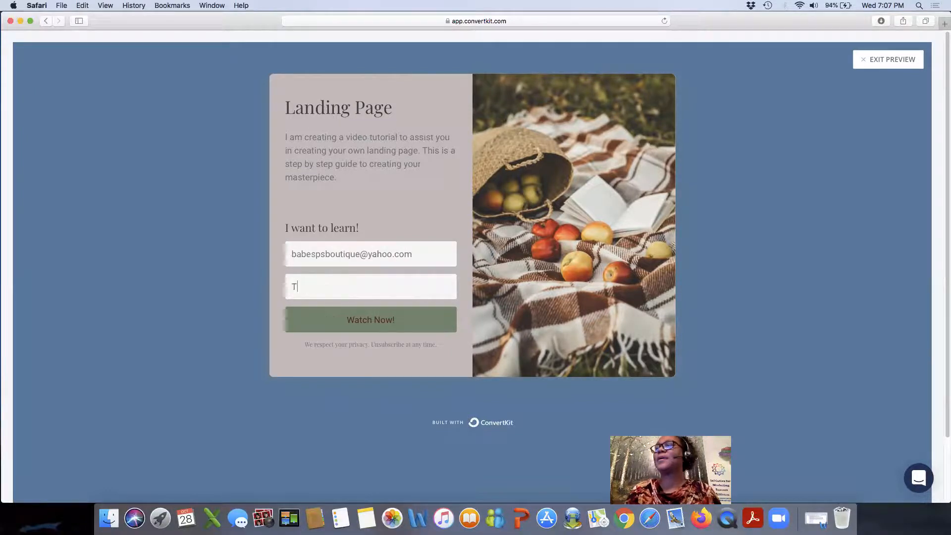
{"action": "type", "text": "esting Tab"}
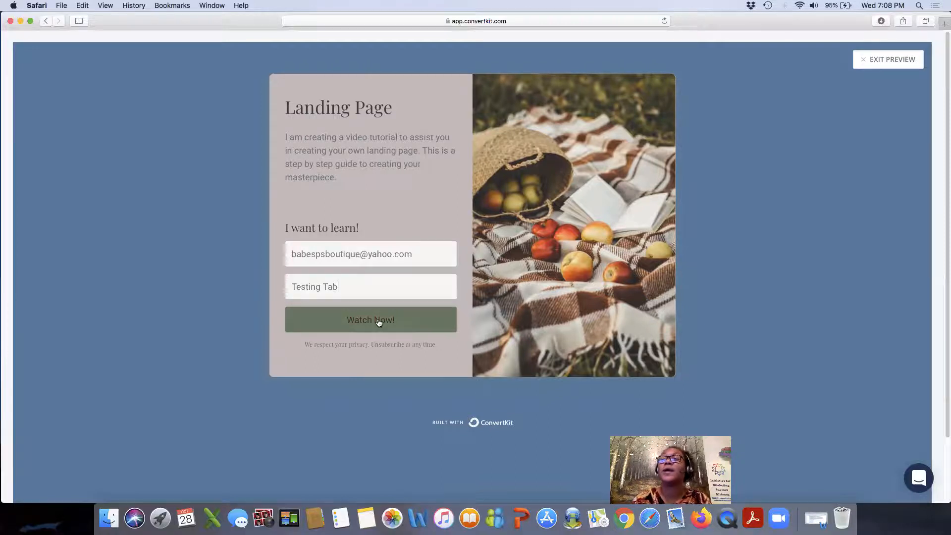
{"action": "left_click", "coordinate": [362, 325]}
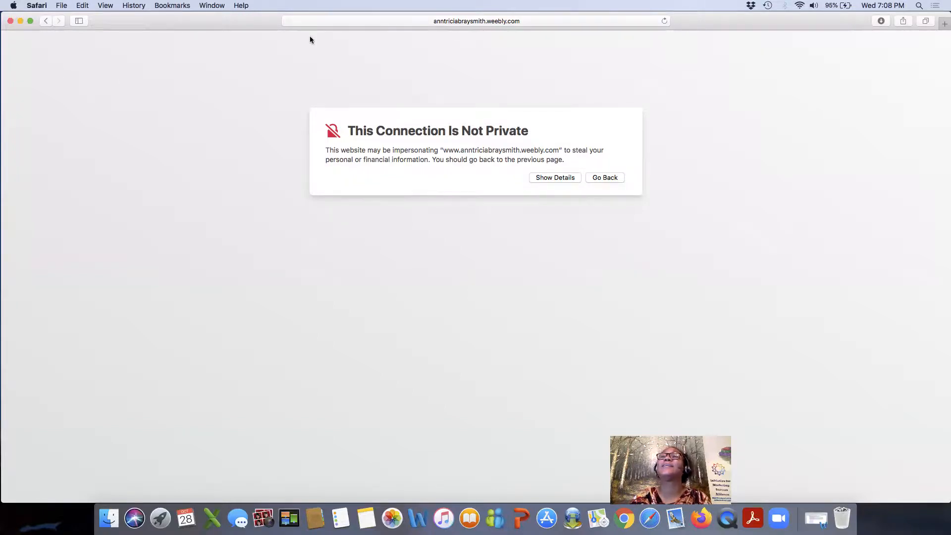
{"action": "left_click", "coordinate": [46, 21]}
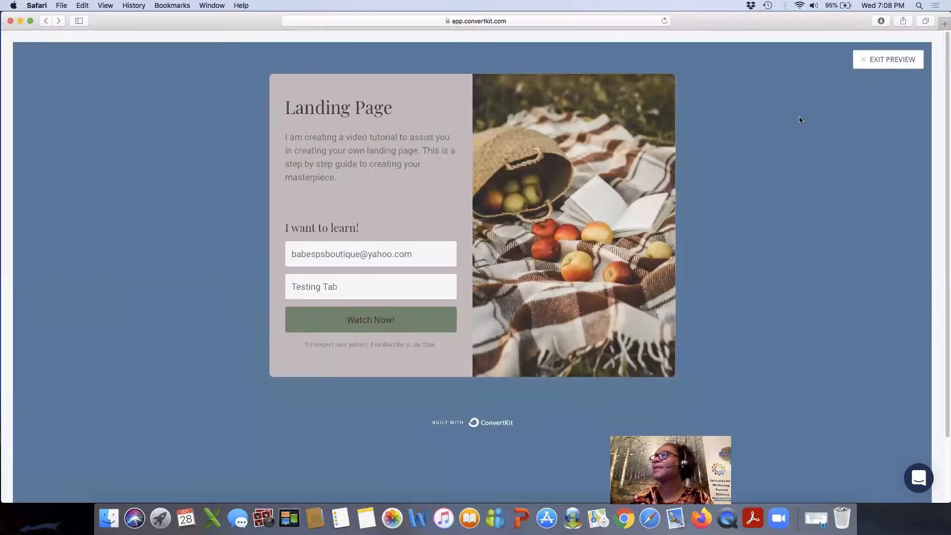
Exit the preview, check the Incentive redirect URL without changes, and open the button background colour picker.
{"action": "left_click", "coordinate": [863, 64]}
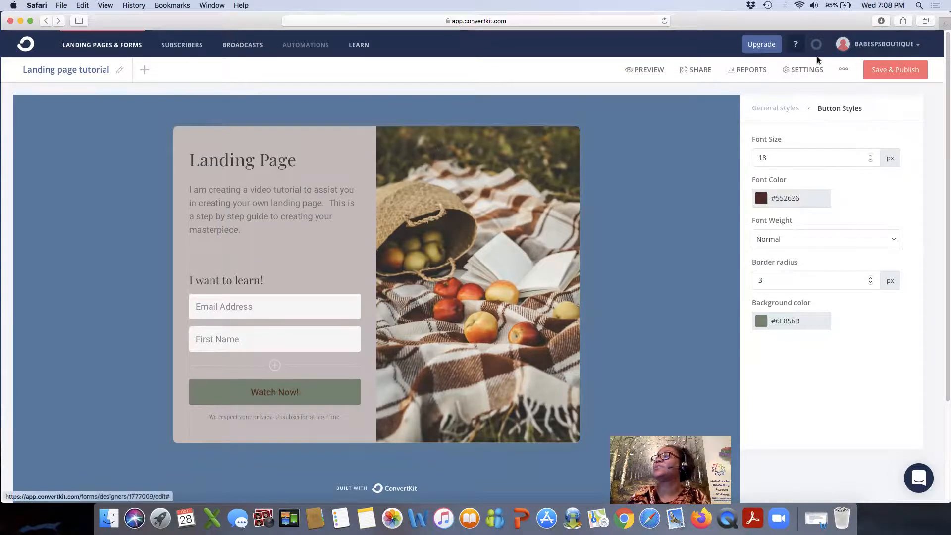
{"action": "left_click", "coordinate": [803, 70]}
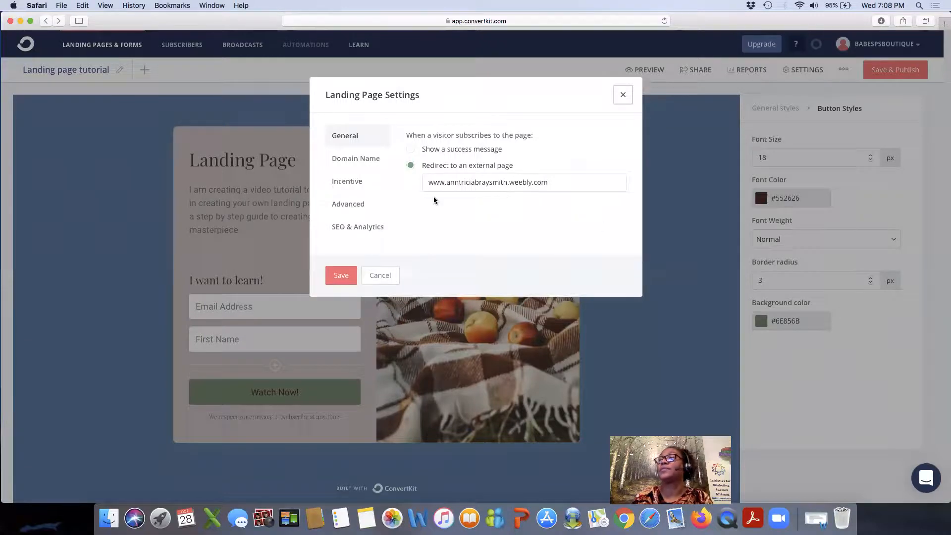
{"action": "left_click", "coordinate": [363, 188]}
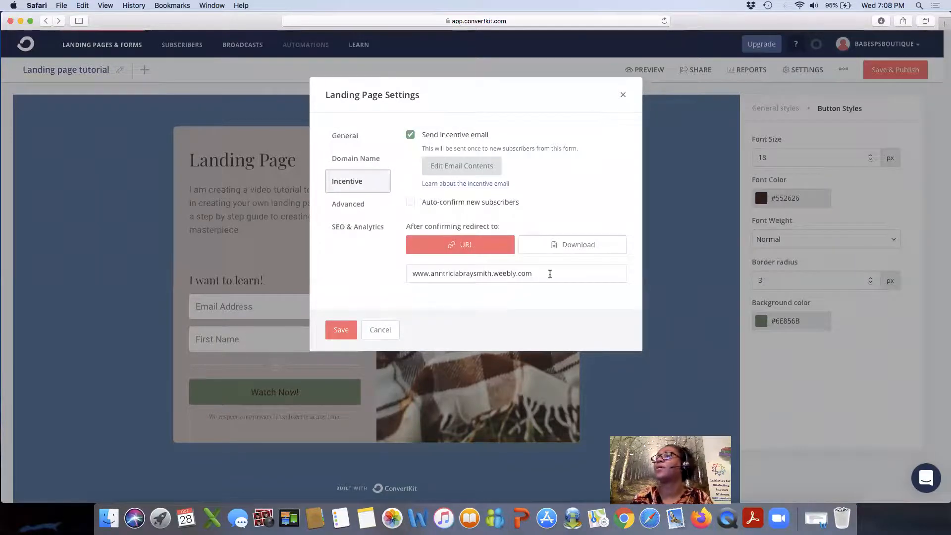
{"action": "left_click", "coordinate": [380, 331]}
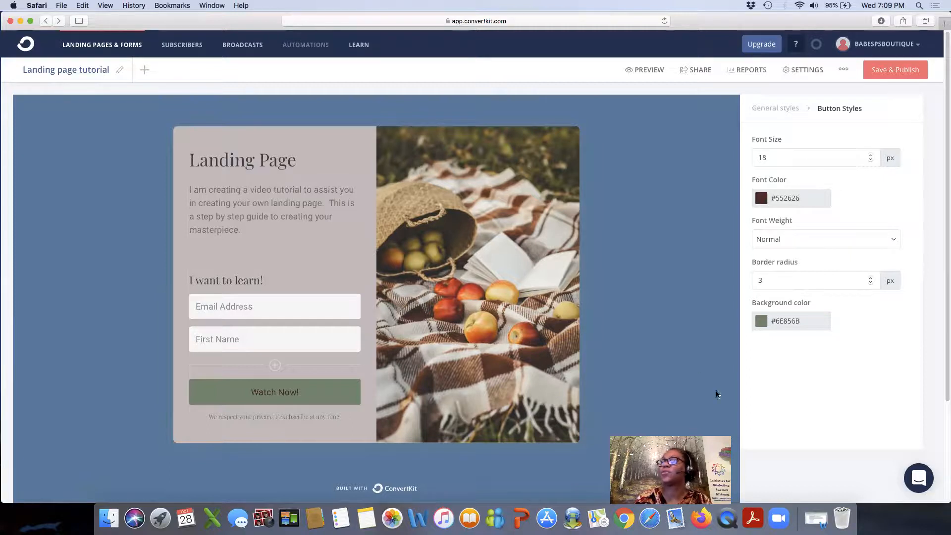
{"action": "left_click", "coordinate": [763, 322]}
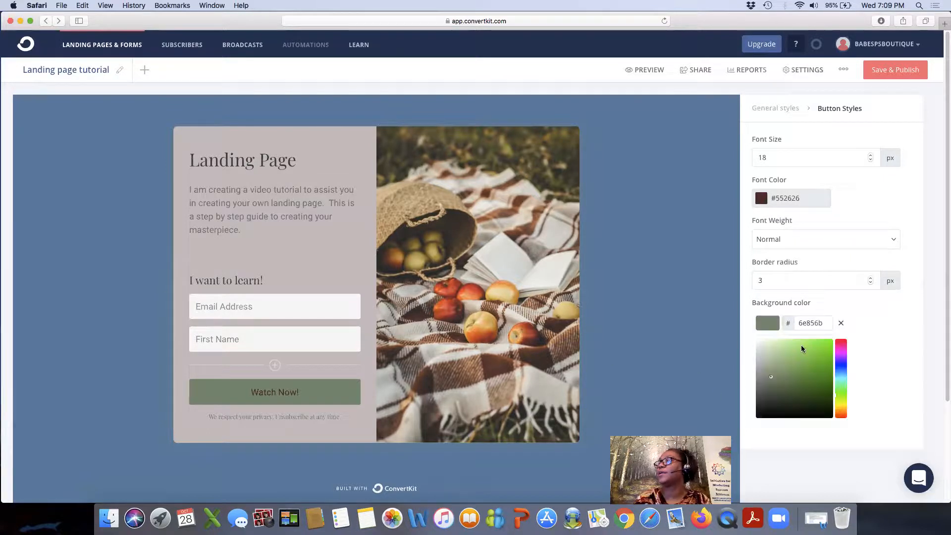
Change the Watch Now! button background colour to yellow-green #A8C036.
{"action": "left_click_drag", "start_coordinate": [800, 389], "coordinate": [809, 390]}
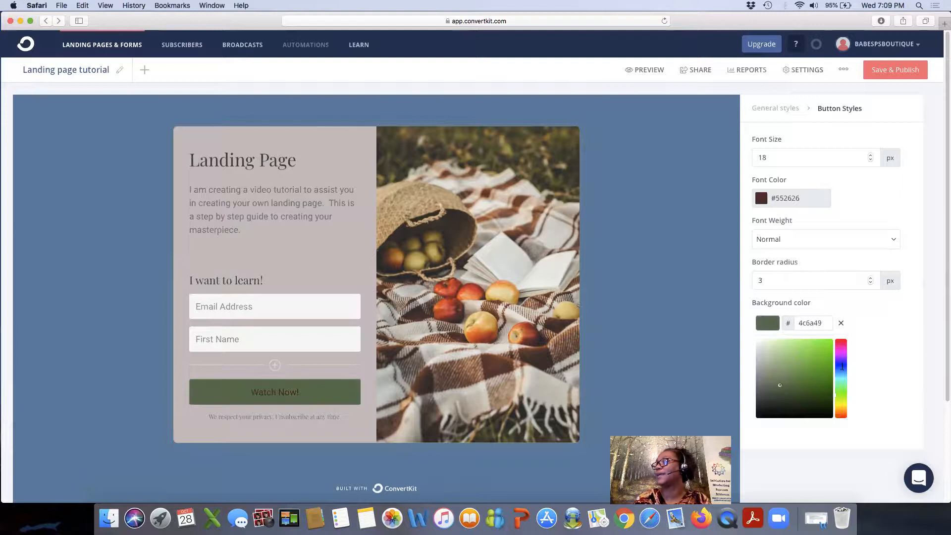
{"action": "left_click", "coordinate": [840, 402]}
{"action": "left_click", "coordinate": [812, 361]}
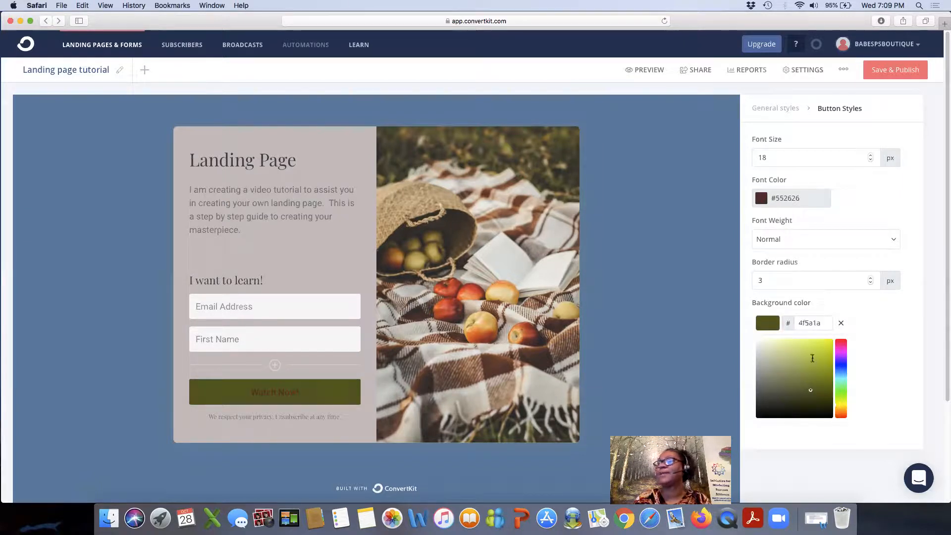
{"action": "left_click_drag", "start_coordinate": [811, 361], "coordinate": [811, 358]}
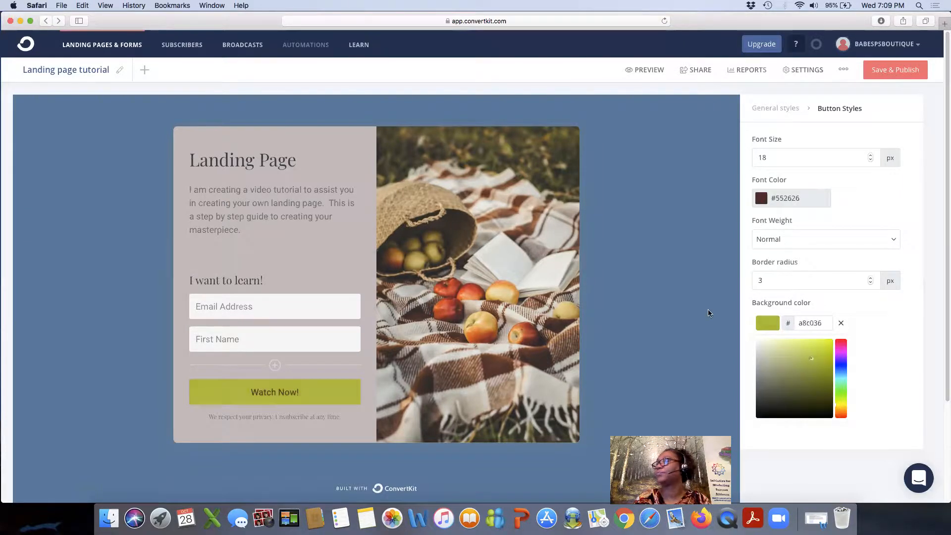
{"action": "left_click", "coordinate": [669, 281]}
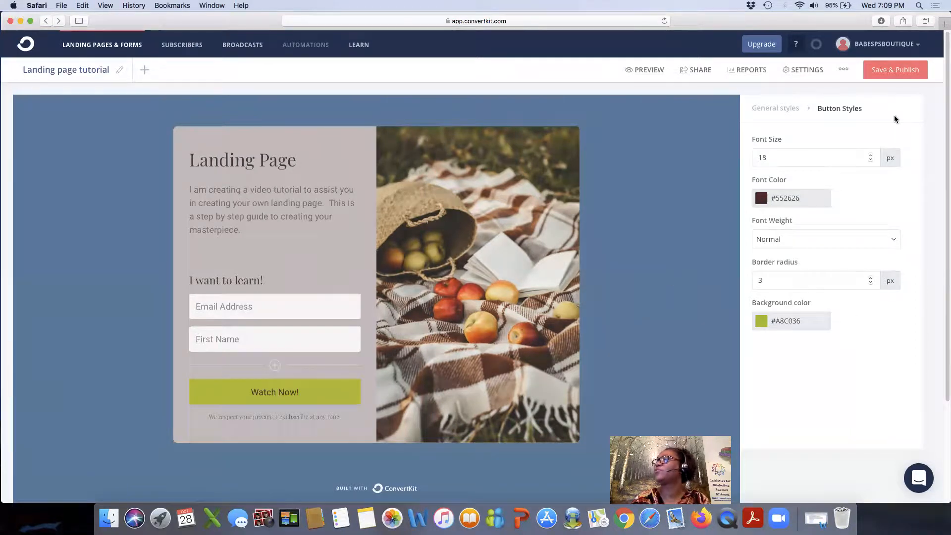
Save and publish the landing page, then check it in preview and return to the editor.
{"action": "left_click", "coordinate": [891, 70]}
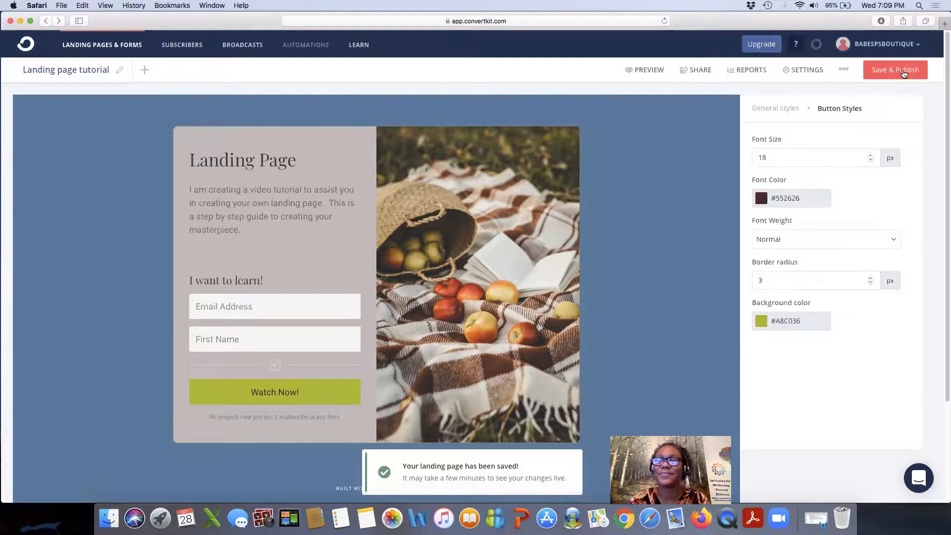
{"action": "left_click", "coordinate": [904, 73]}
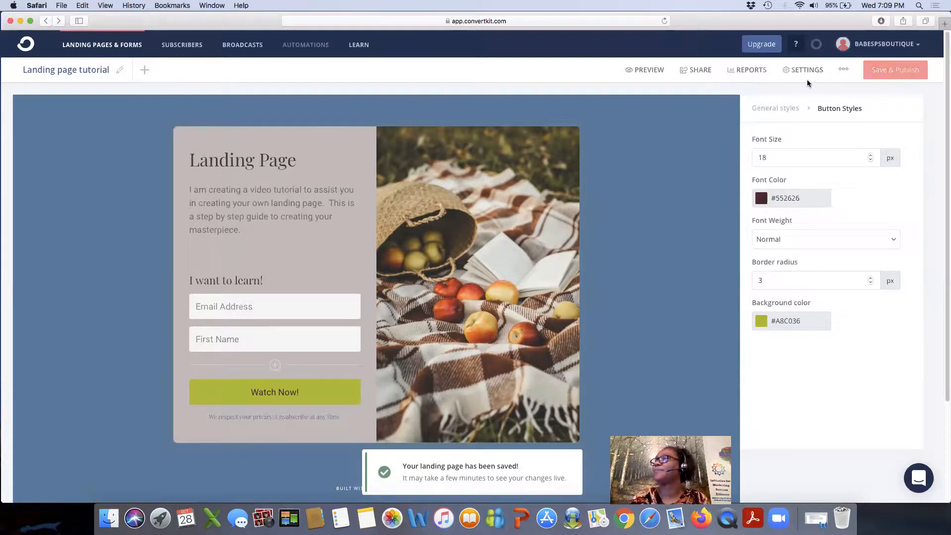
{"action": "left_click", "coordinate": [650, 72]}
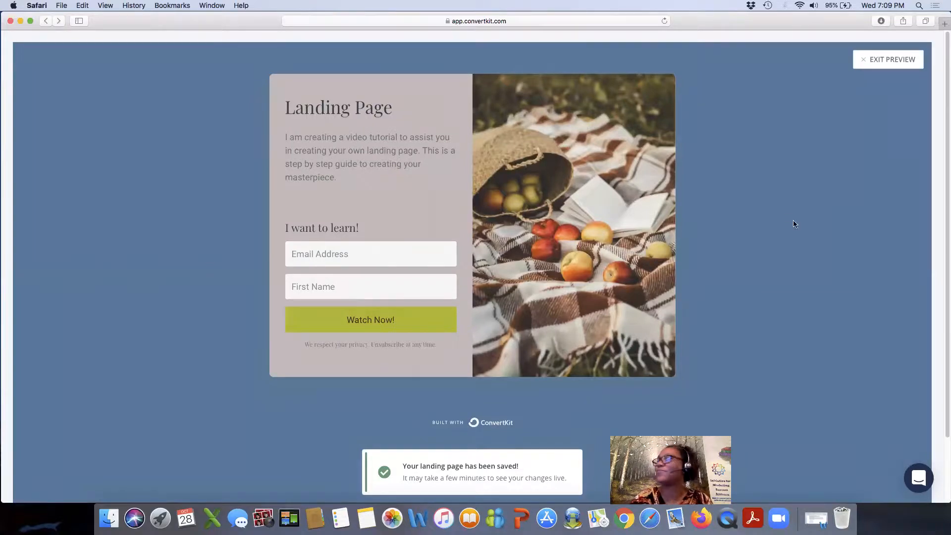
{"action": "left_click", "coordinate": [871, 60]}
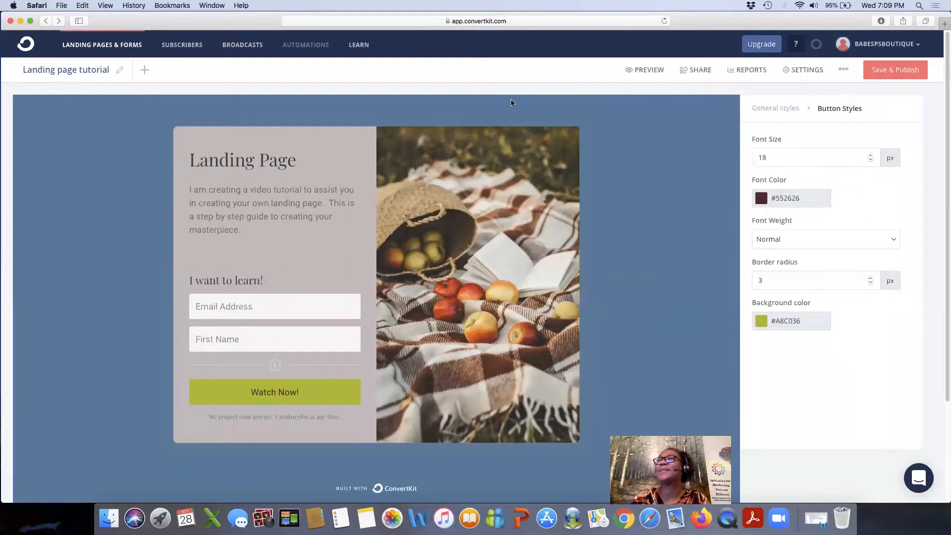
Open the Landing Pages & Forms list and glance at the Landing page tutorial's options menu.
{"action": "left_click", "coordinate": [122, 46]}
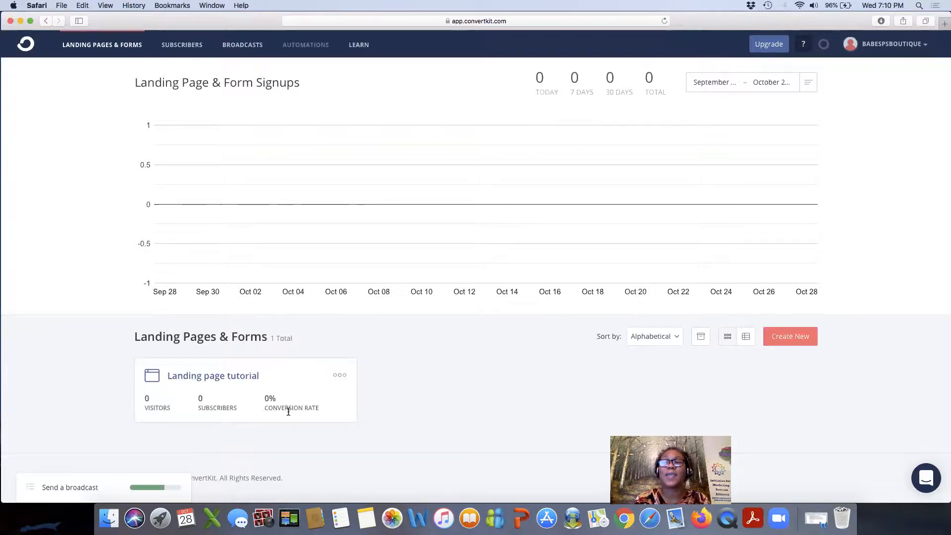
{"action": "left_click", "coordinate": [340, 376]}
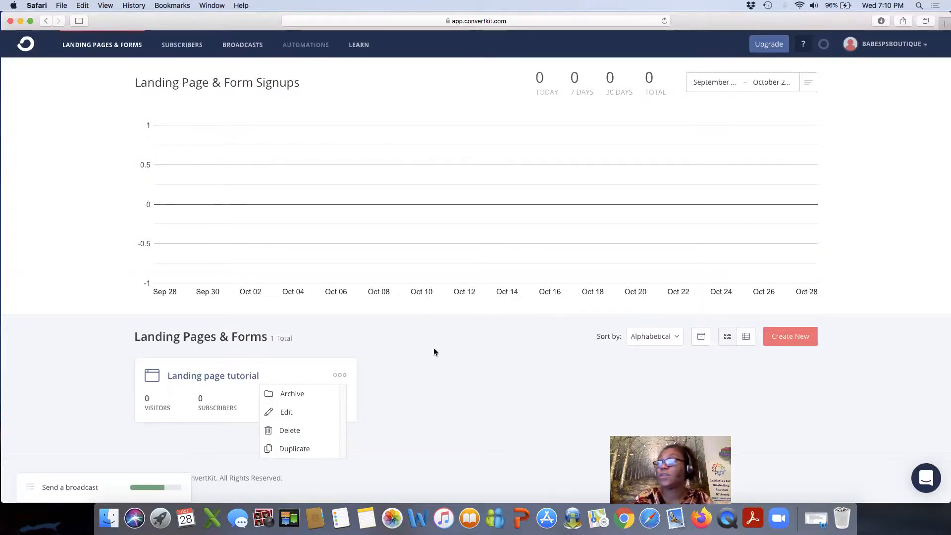
{"action": "left_click", "coordinate": [458, 370]}
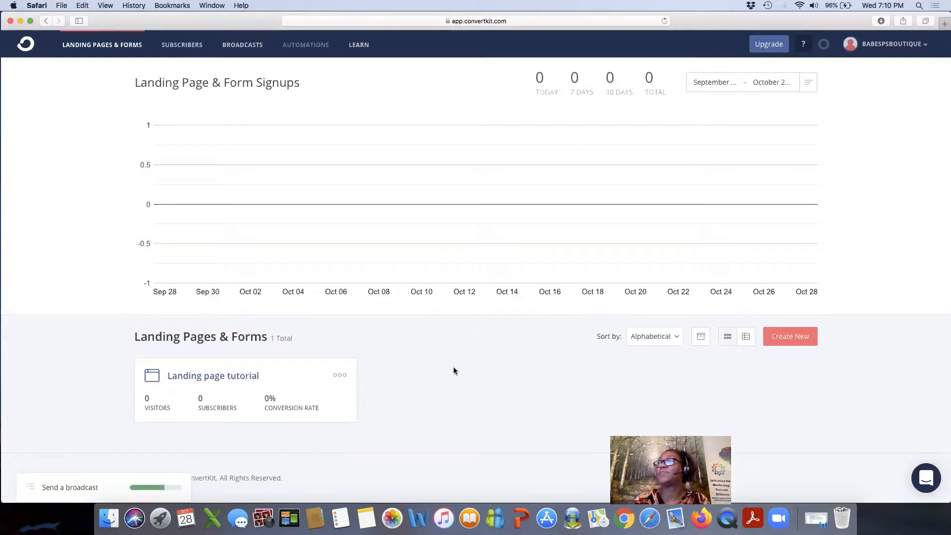